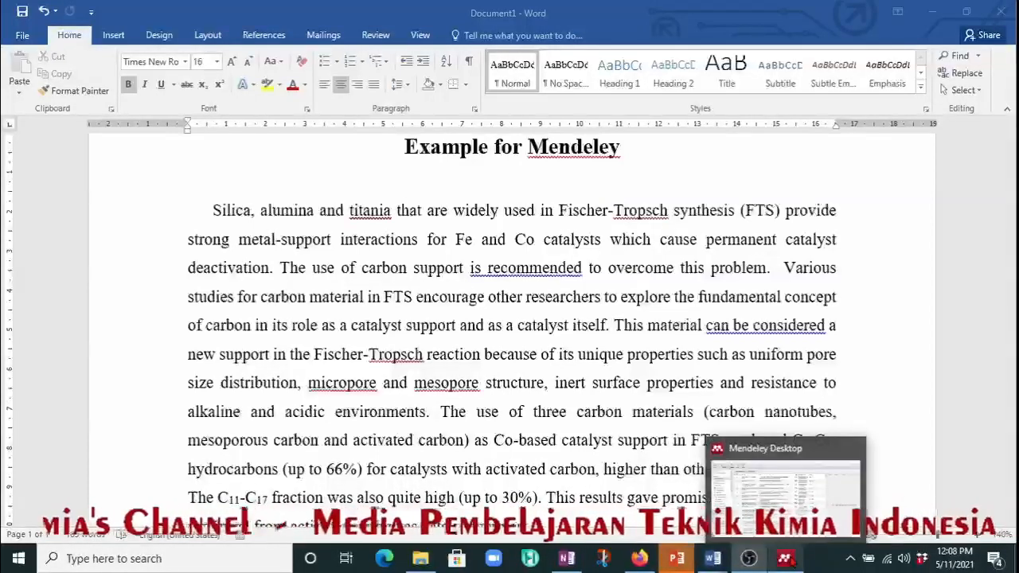
# Step: Switch to Mendeley Desktop and select the 2015 article on microwave assisted biodiesel production from palm oil in the Biodiesel folder
pyautogui.click(786, 558)
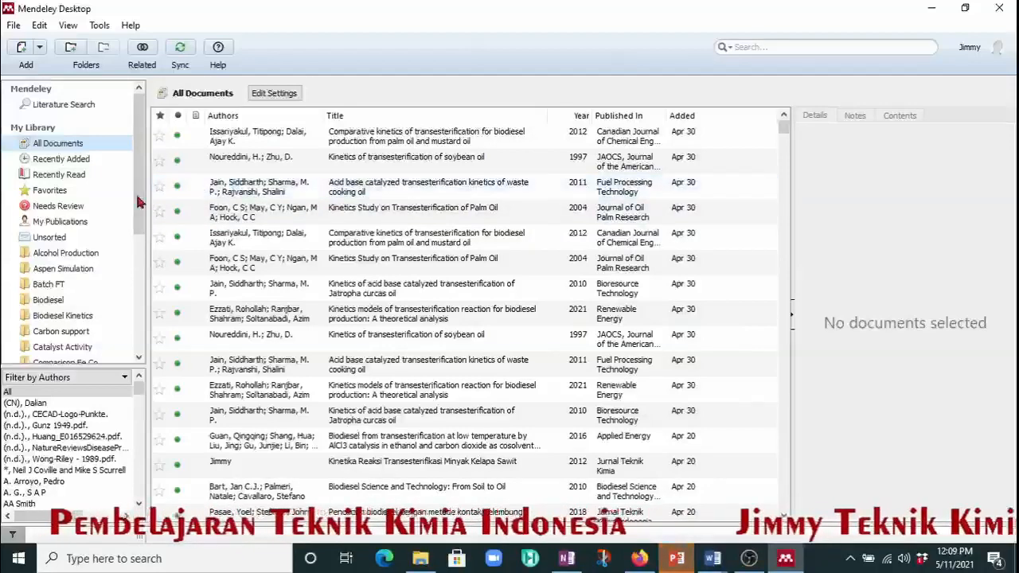
pyautogui.moveTo(144, 187)
pyautogui.mouseDown()
pyautogui.moveTo(143, 255)
pyautogui.moveTo(145, 187)
pyautogui.mouseUp()
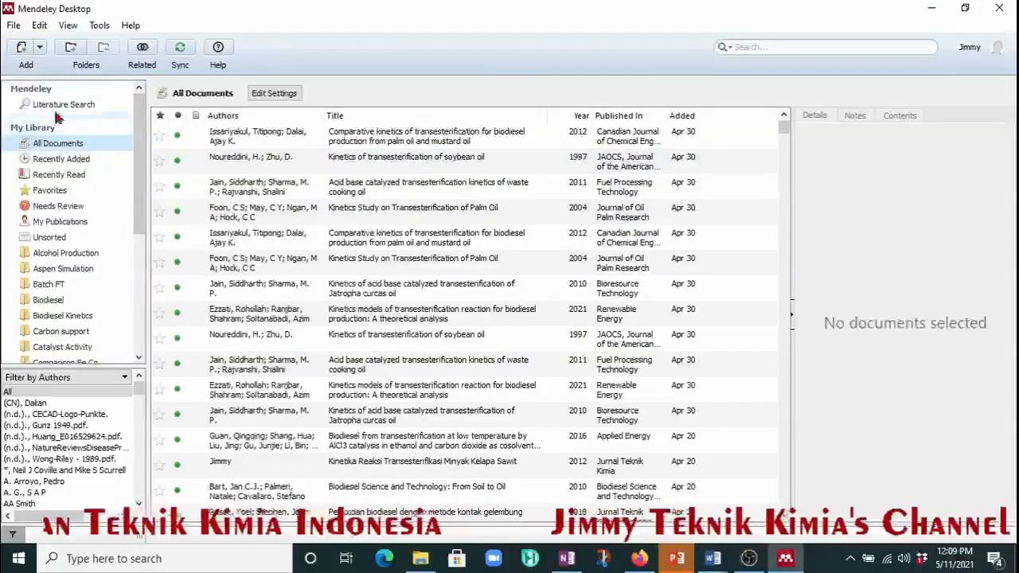
pyautogui.click(56, 304)
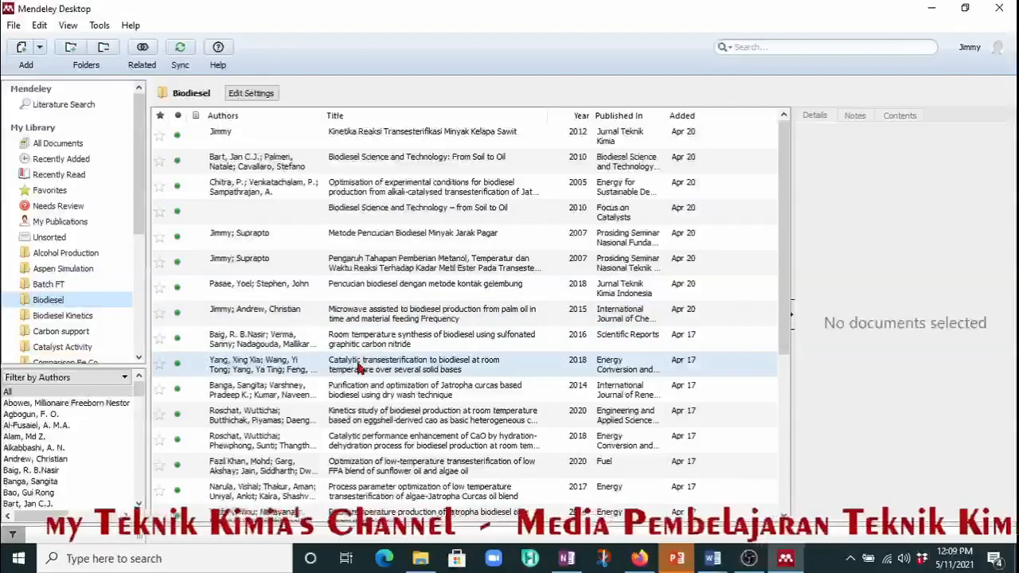
pyautogui.click(383, 322)
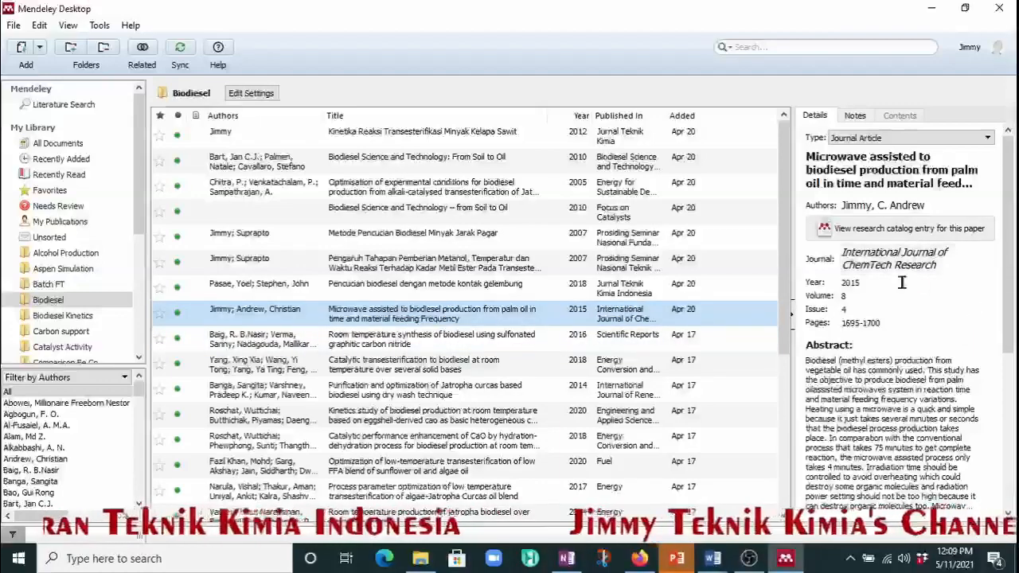
# Step: Review the selected article's details down to its files section and start adding a file to it
pyautogui.scroll(-1, 893, 287)
pyautogui.scroll(-3, 893, 286)
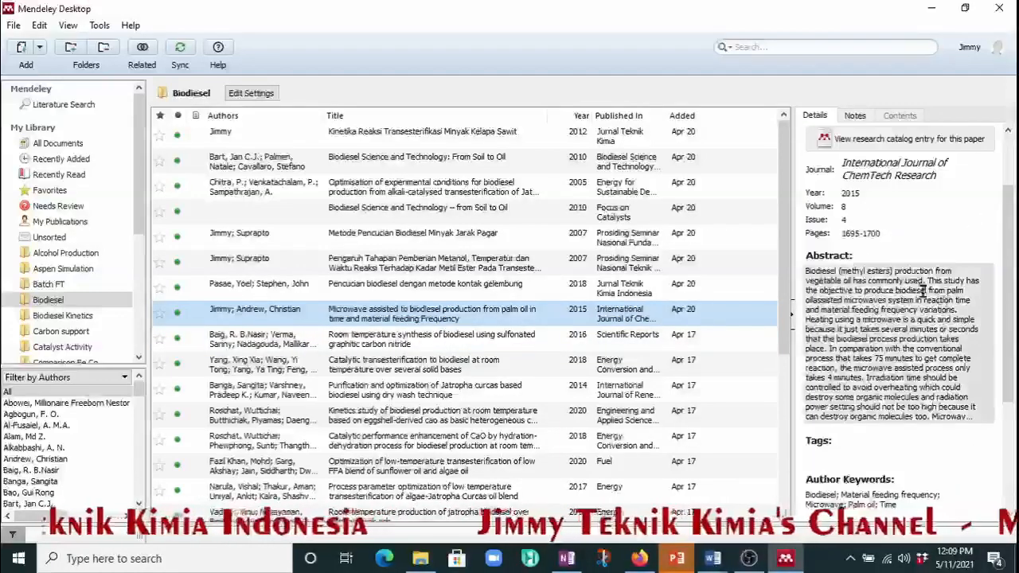
pyautogui.scroll(-1, 898, 286)
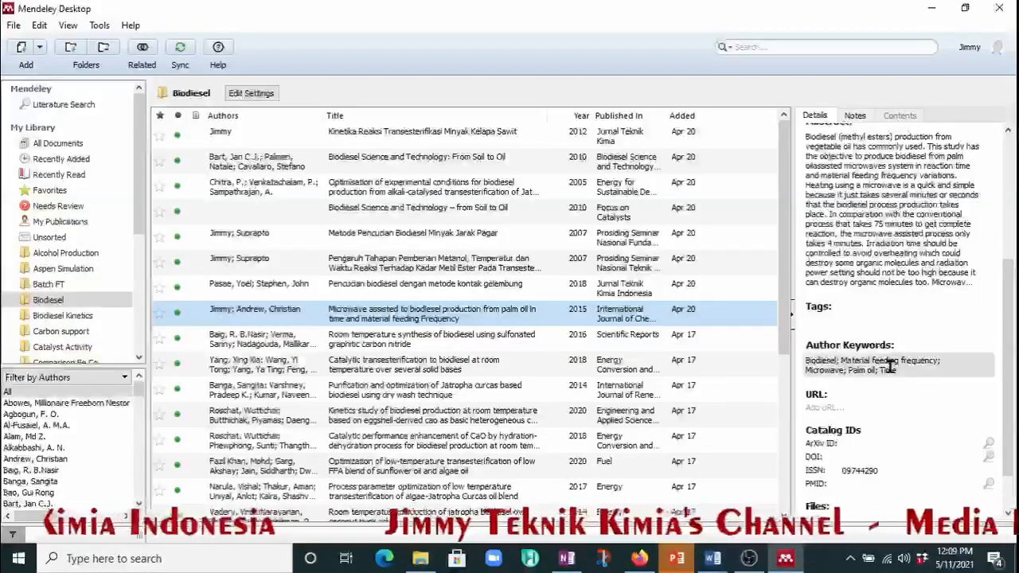
pyautogui.scroll(-1, 893, 342)
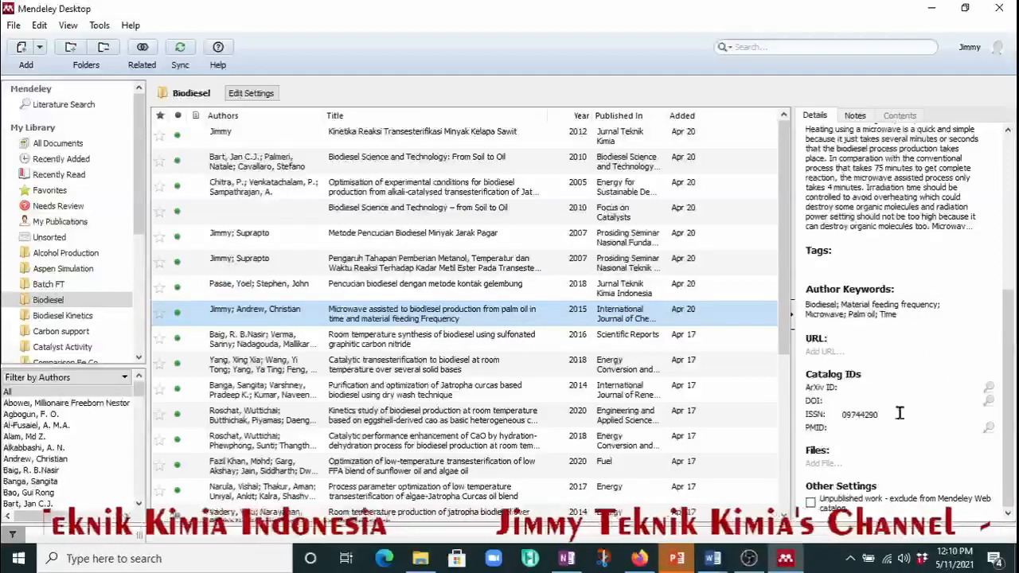
pyautogui.click(821, 467)
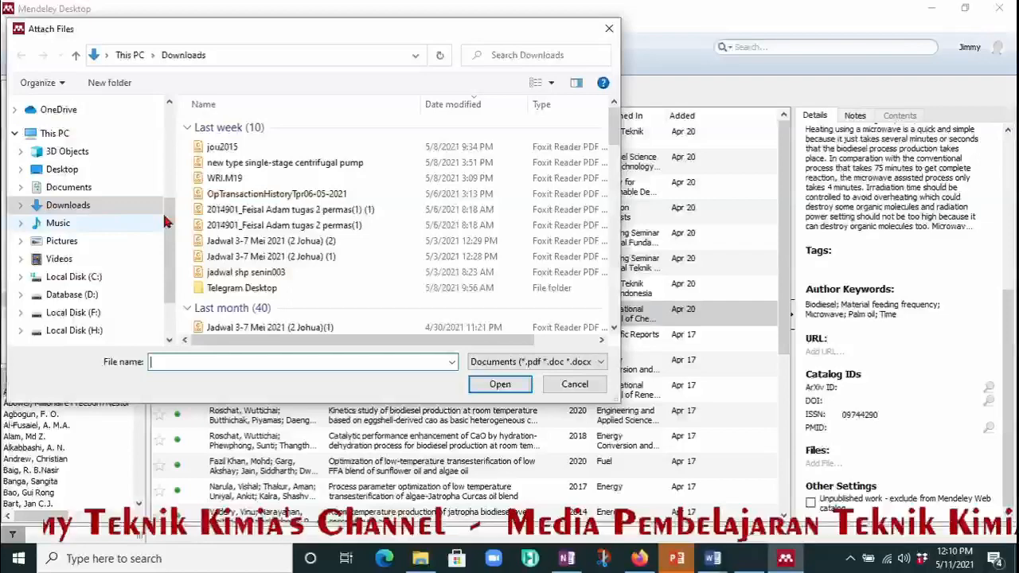
# Step: Browse drive D: to Riset > Biodiesel > Microwave Trans and open the research subfolder inside it
pyautogui.scroll(-2, 163, 211)
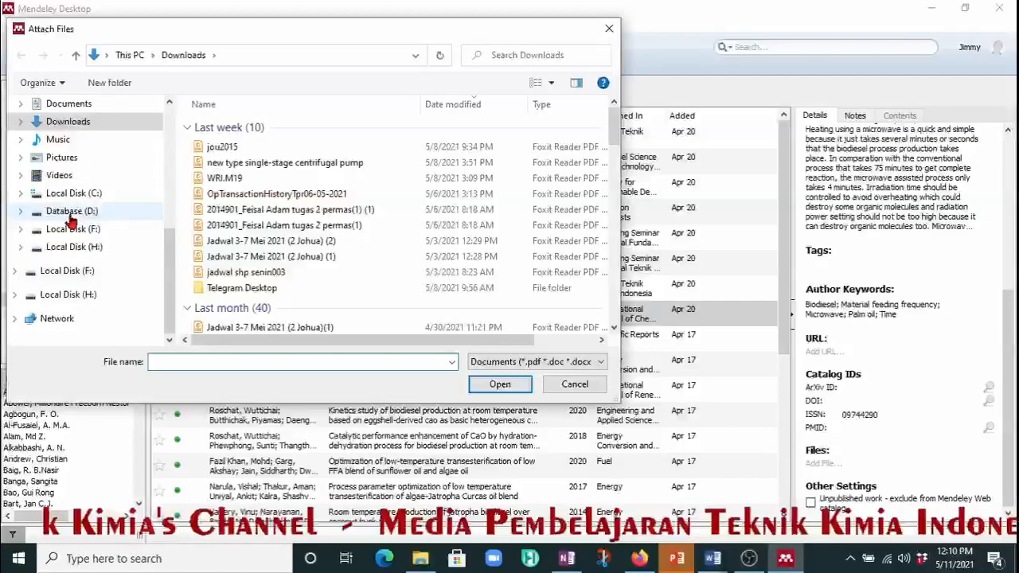
pyautogui.click(72, 213)
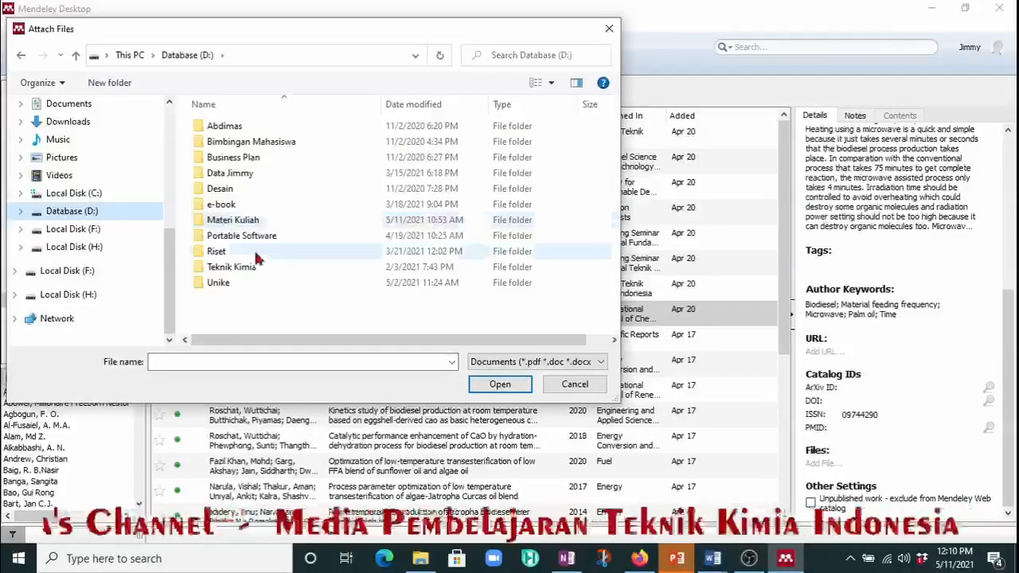
pyautogui.click(255, 256)
pyautogui.doubleClick(255, 256)
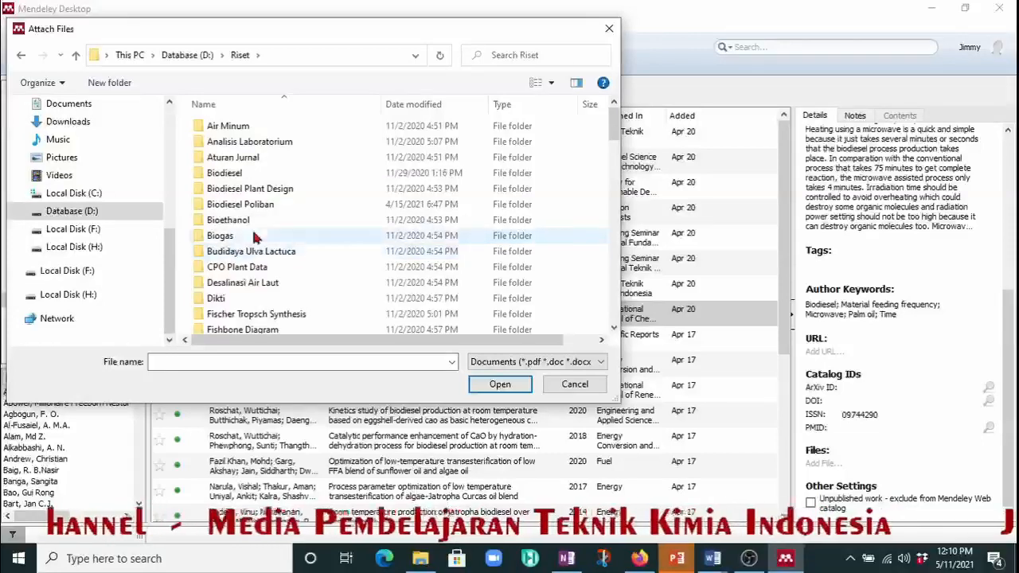
pyautogui.doubleClick(250, 175)
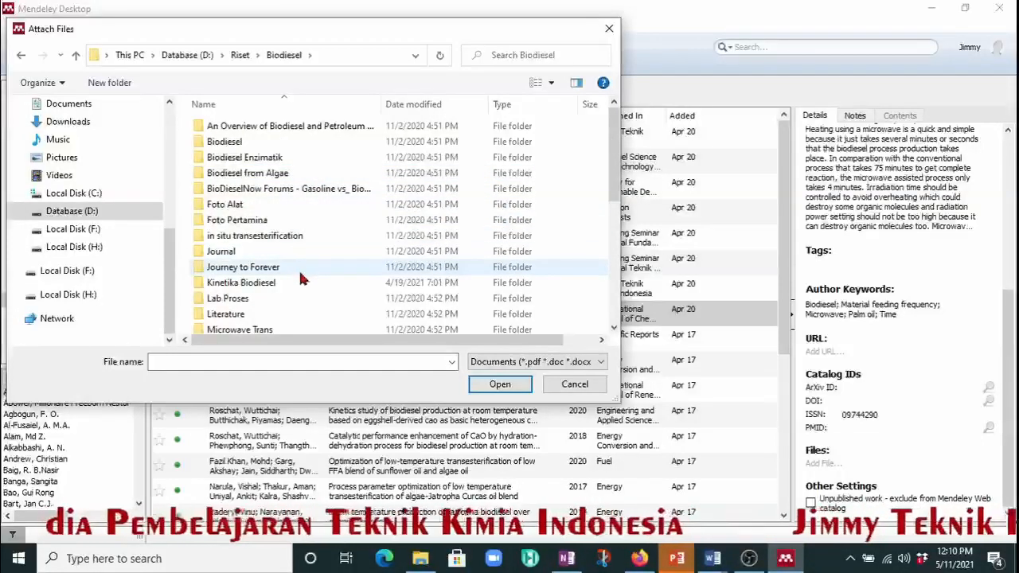
pyautogui.scroll(-2, 300, 283)
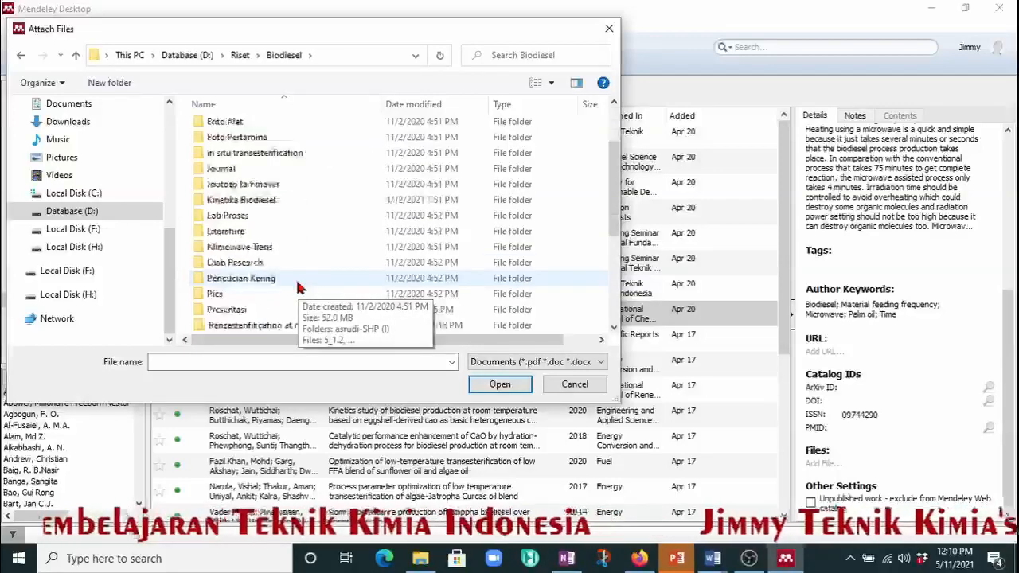
pyautogui.doubleClick(273, 247)
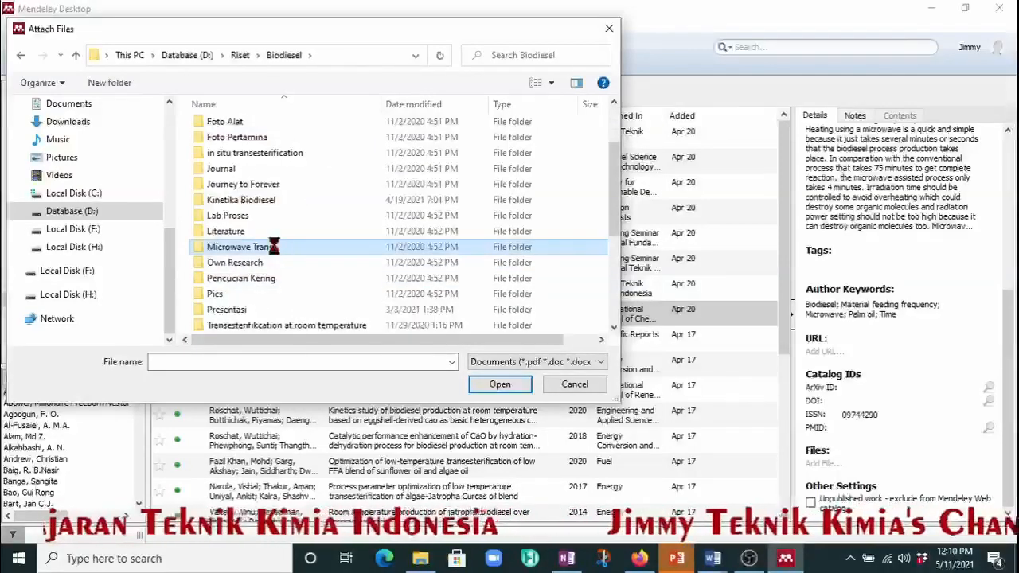
pyautogui.click(256, 127)
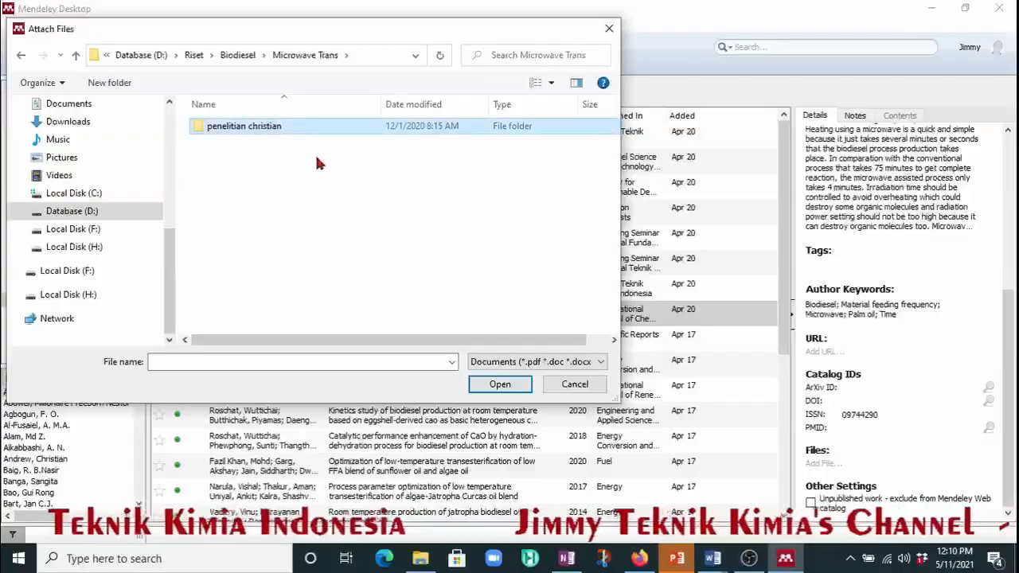
pyautogui.press('Return')
# Step: Attach the PDF "Microwave assisted biodiesel production from Jatropha curcas L. seed" to the article
pyautogui.scroll(-3, 374, 215)
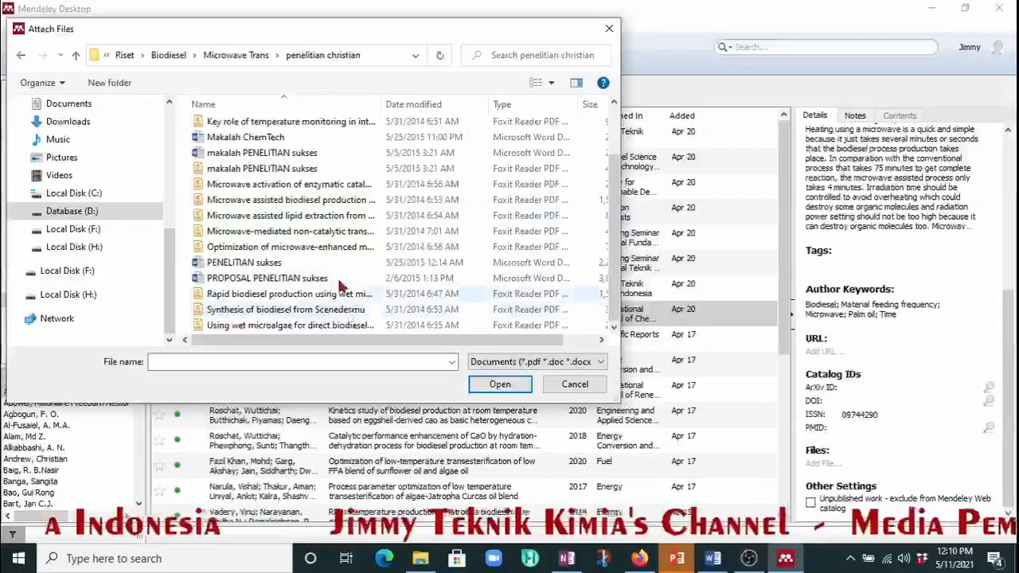
pyautogui.scroll(2, 338, 279)
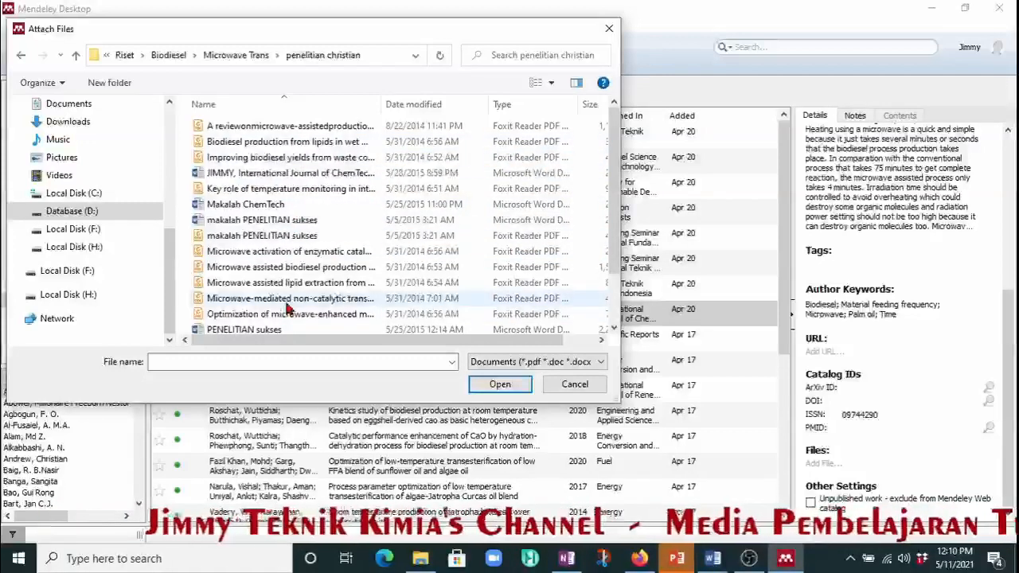
pyautogui.scroll(-1, 287, 307)
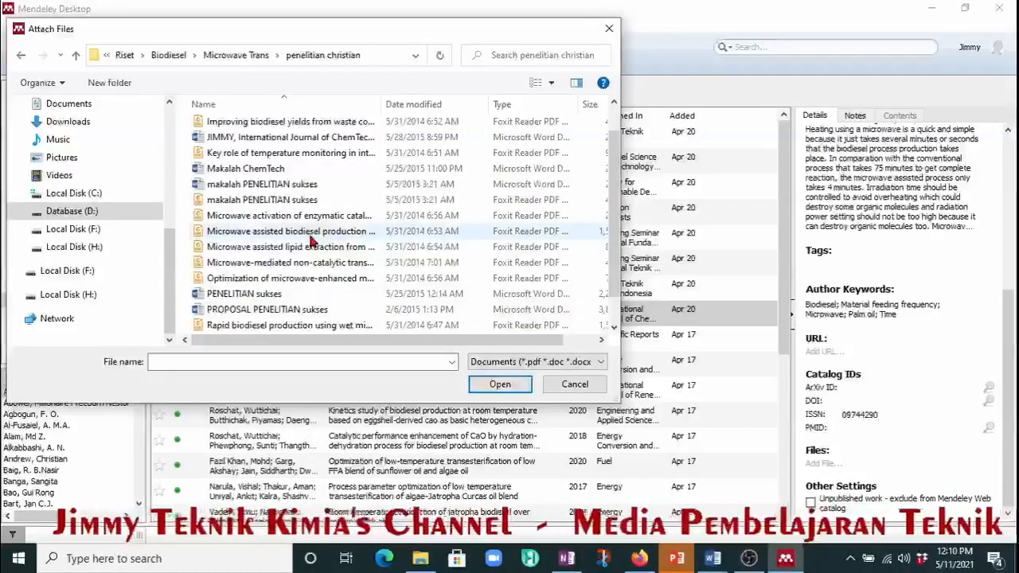
pyautogui.click(312, 237)
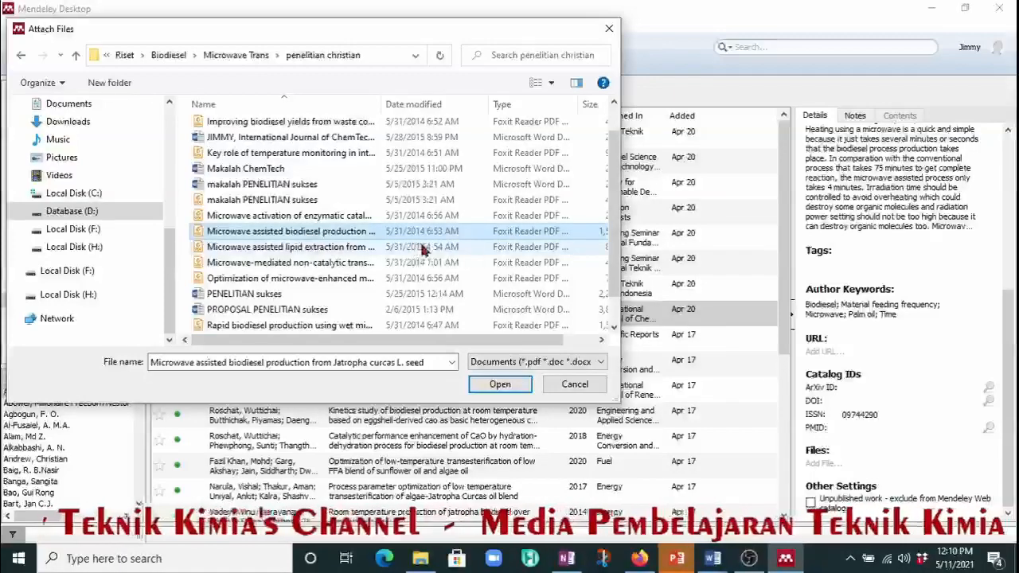
pyautogui.click(510, 390)
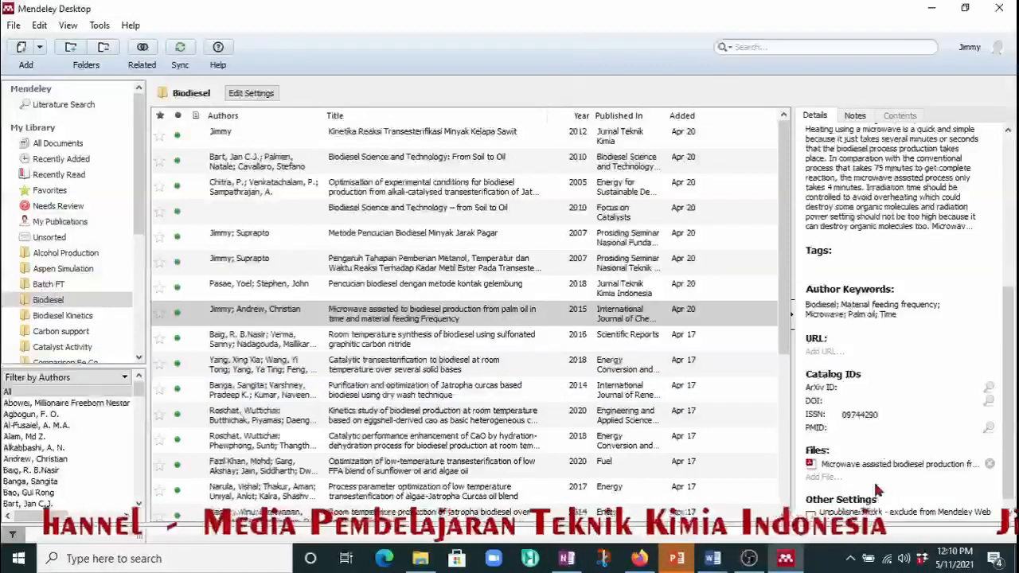
# Step: Open the PDF attached to the 2015 microwave biodiesel article from its entry in the document list
pyautogui.click(198, 308)
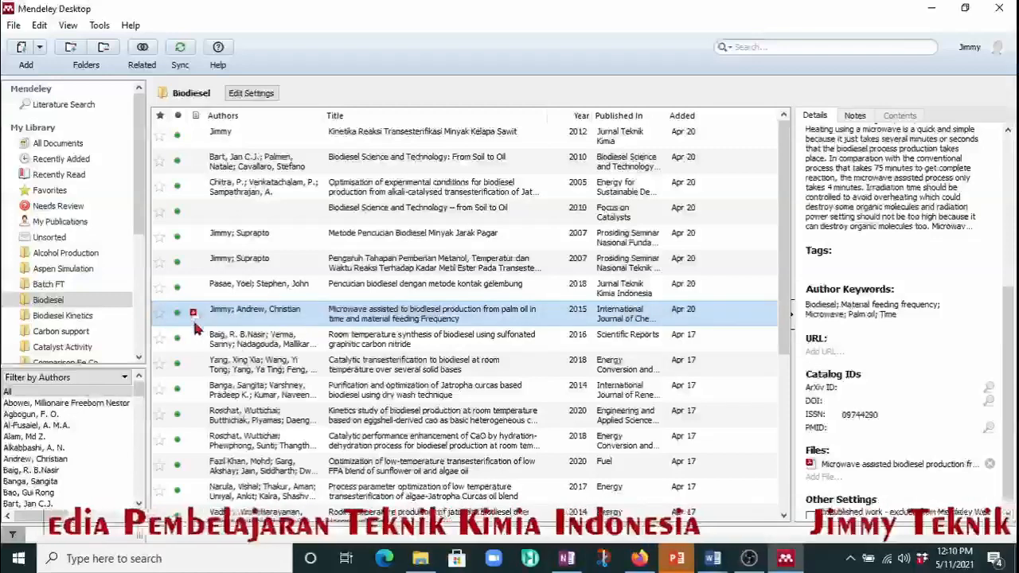
pyautogui.click(183, 312)
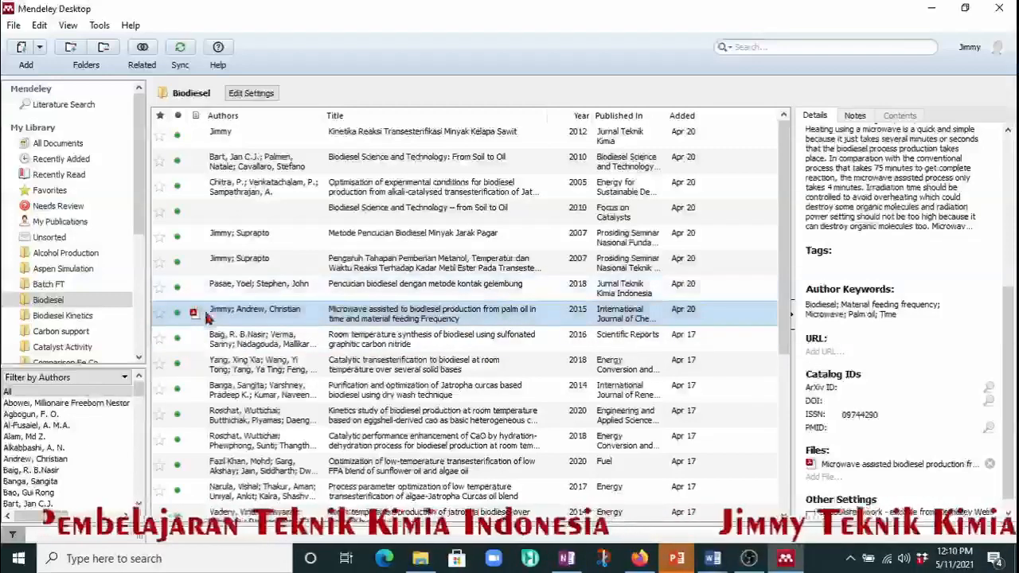
pyautogui.click(196, 315)
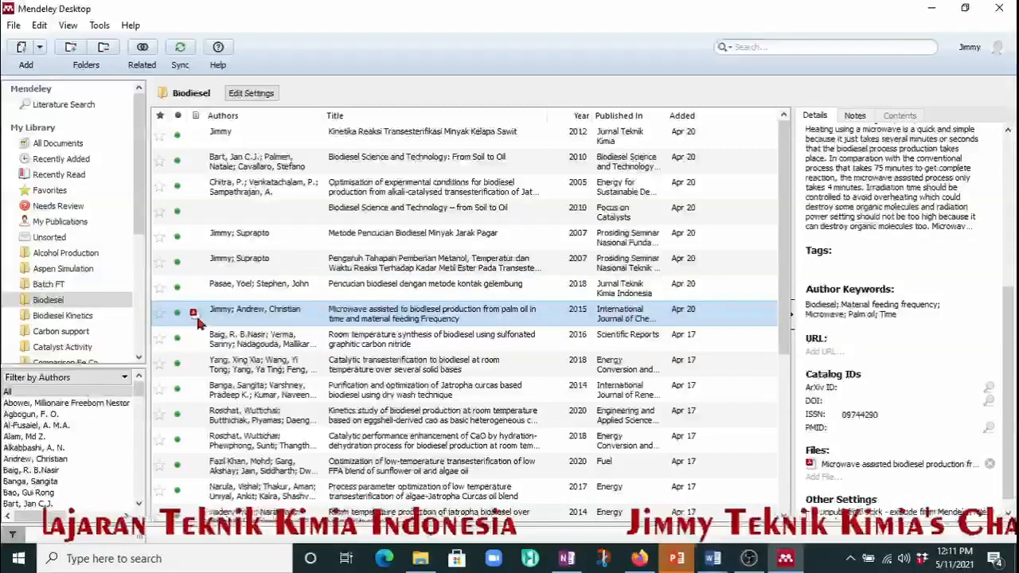
pyautogui.click(193, 313)
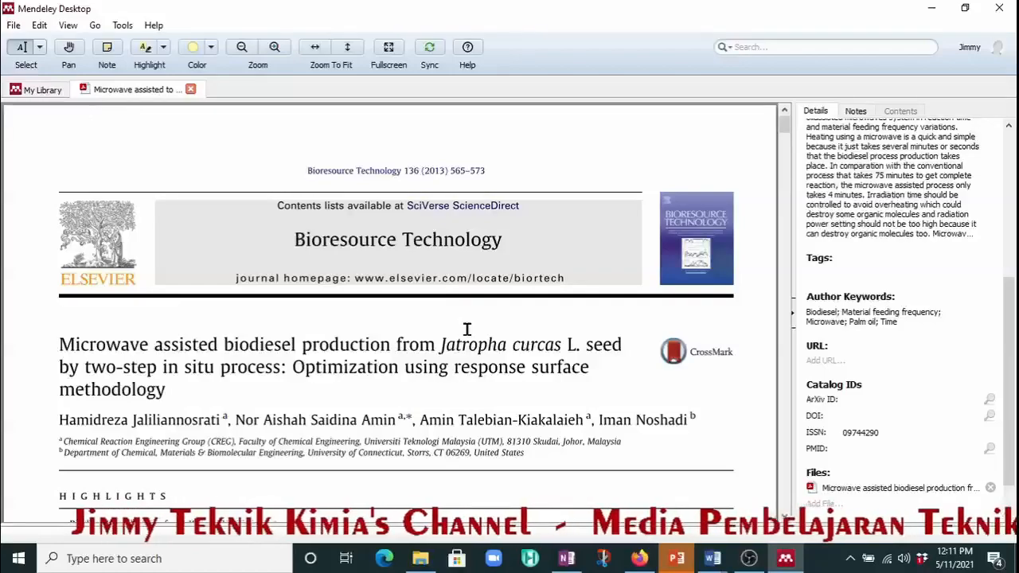
# Step: Highlight in green the first two lines of the page 2 paragraph beginning "In this study, we proposed a two-step in situ reaction"
pyautogui.scroll(-3, 467, 329)
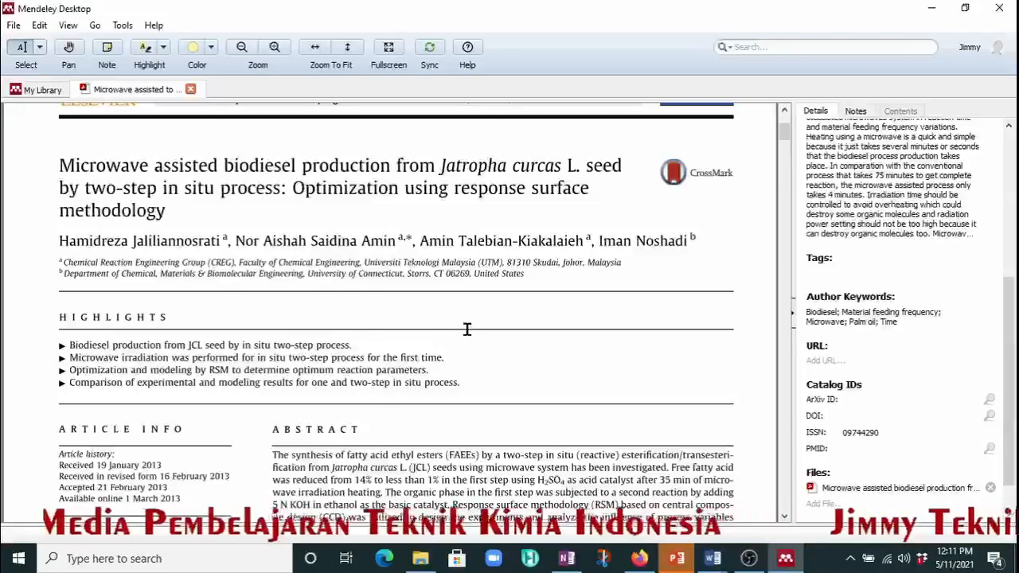
pyautogui.scroll(-6, 448, 333)
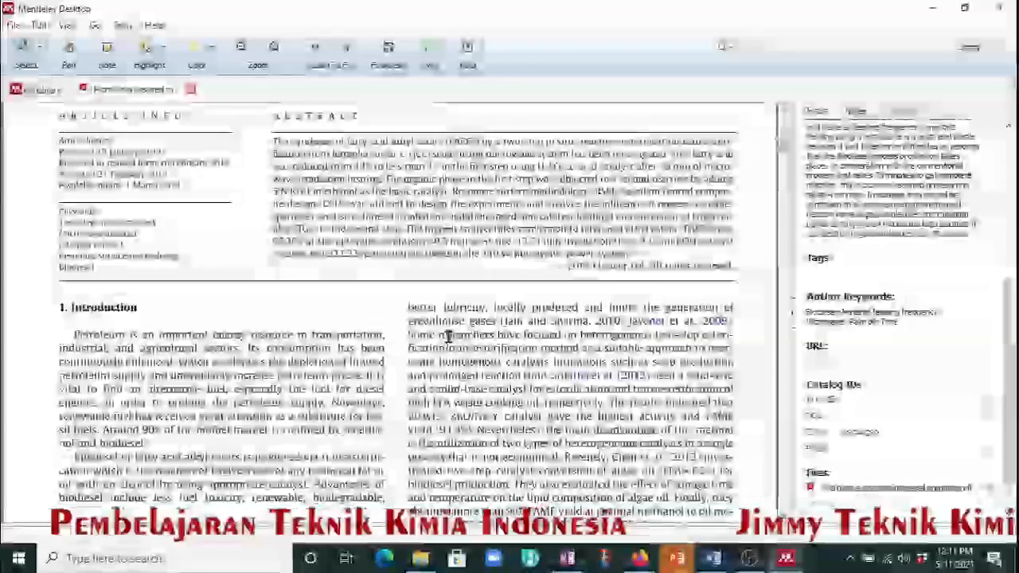
pyautogui.scroll(-15, 448, 337)
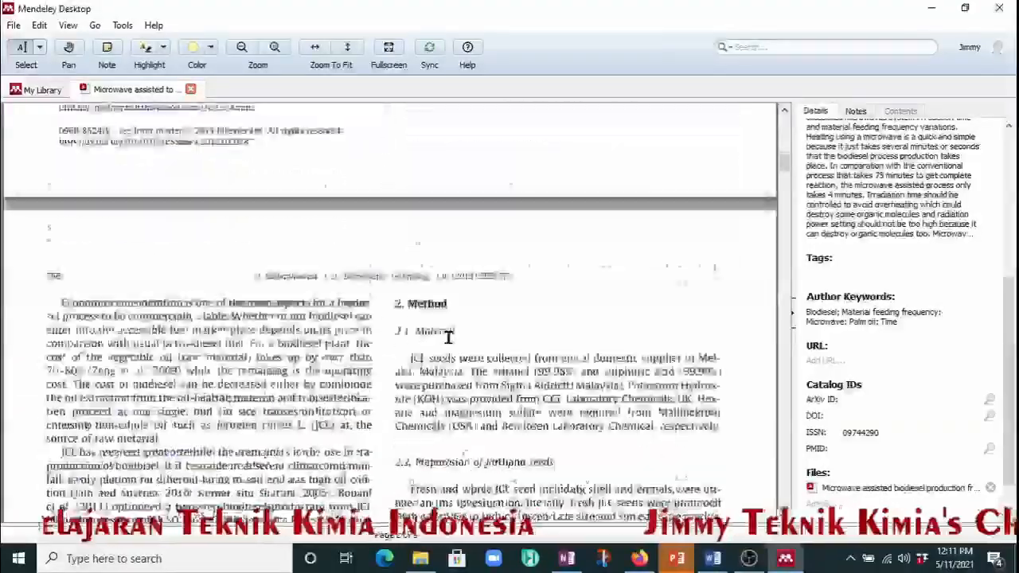
pyautogui.scroll(-4, 449, 337)
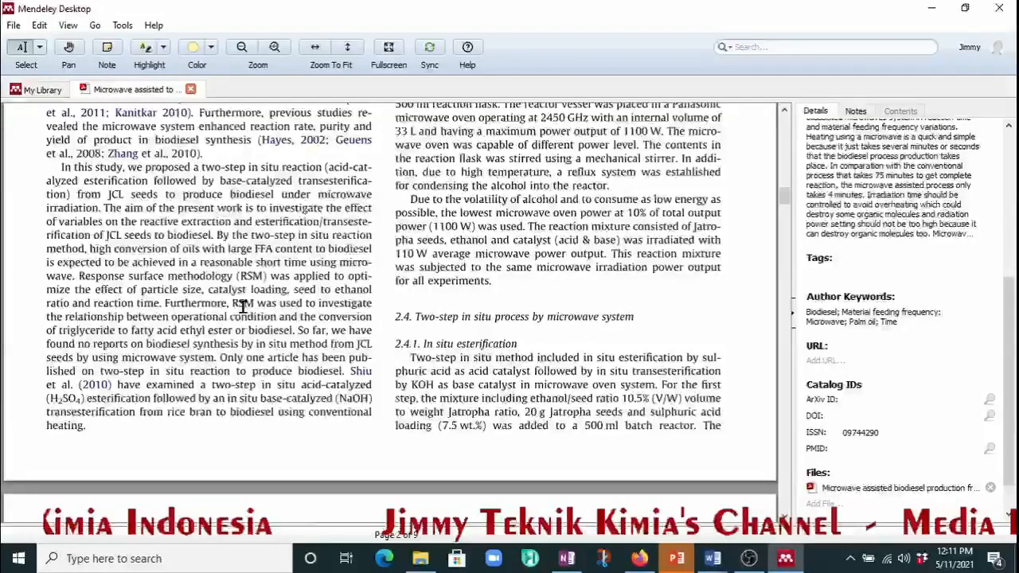
pyautogui.scroll(2, 237, 334)
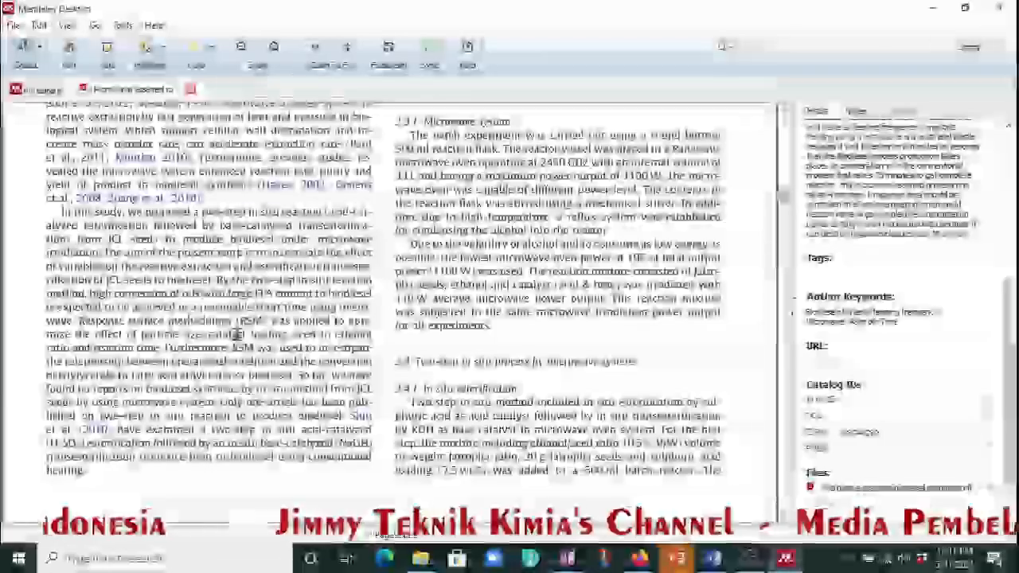
pyautogui.click(145, 48)
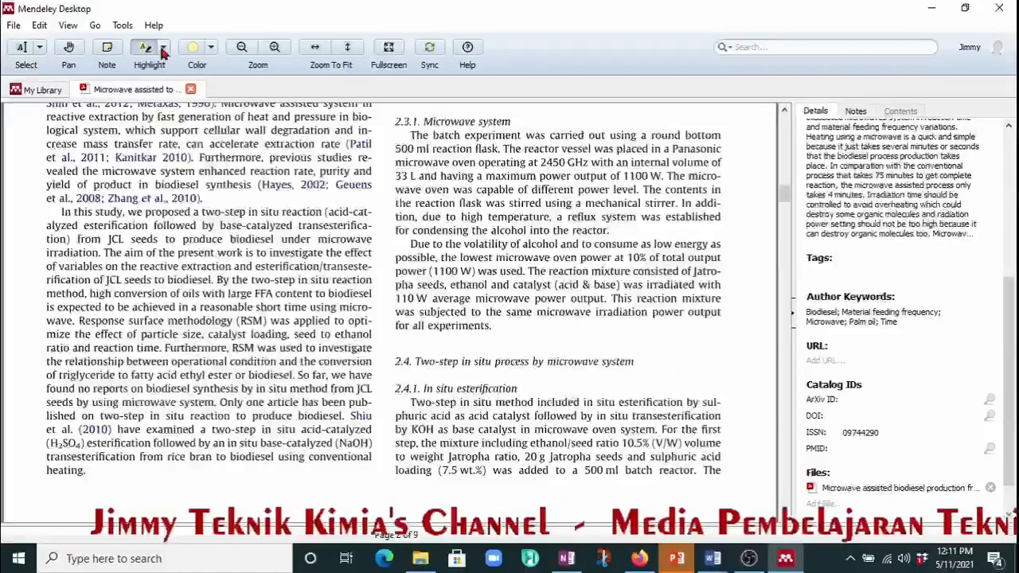
pyautogui.click(144, 47)
pyautogui.click(144, 48)
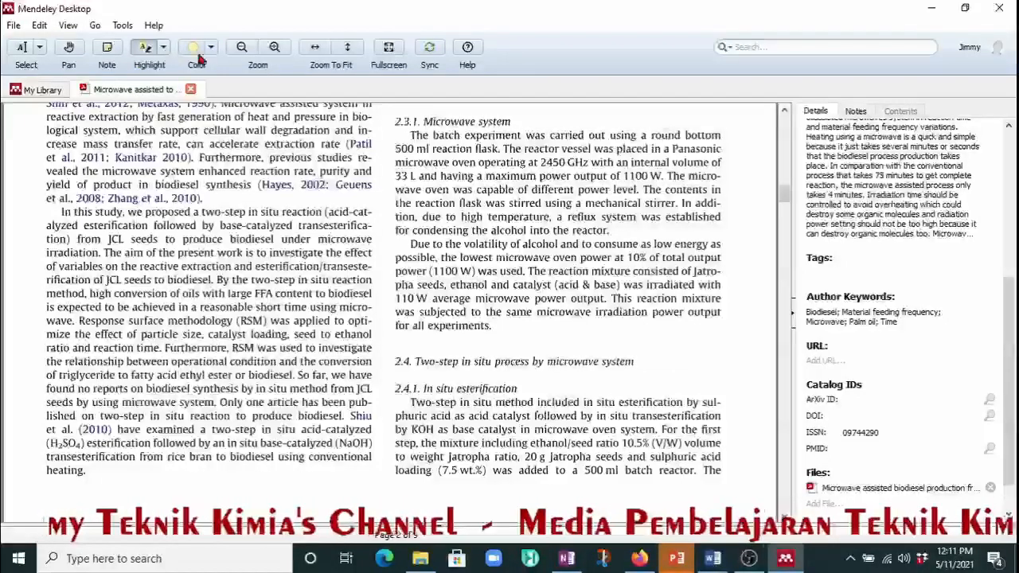
pyautogui.click(212, 48)
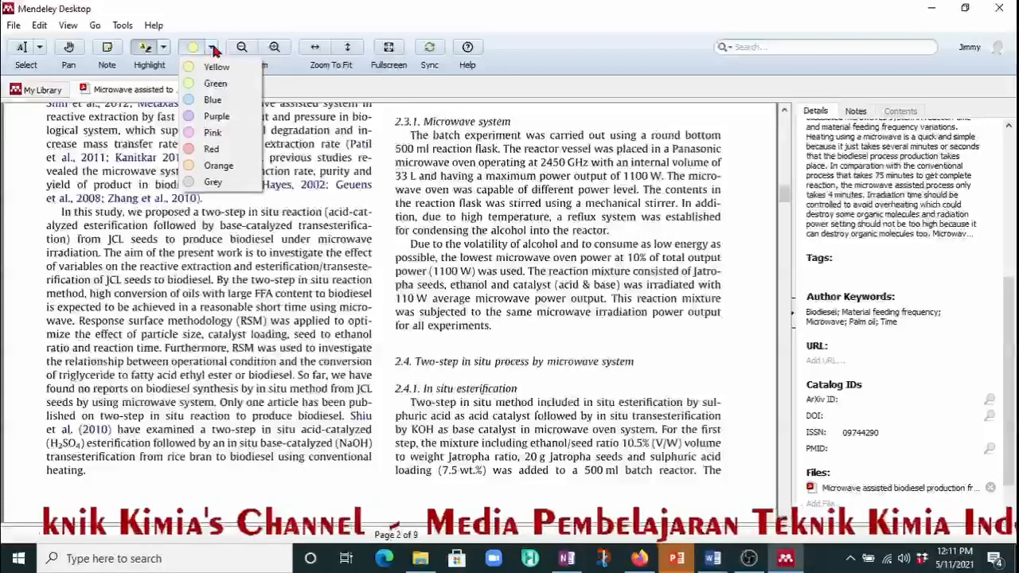
pyautogui.click(199, 83)
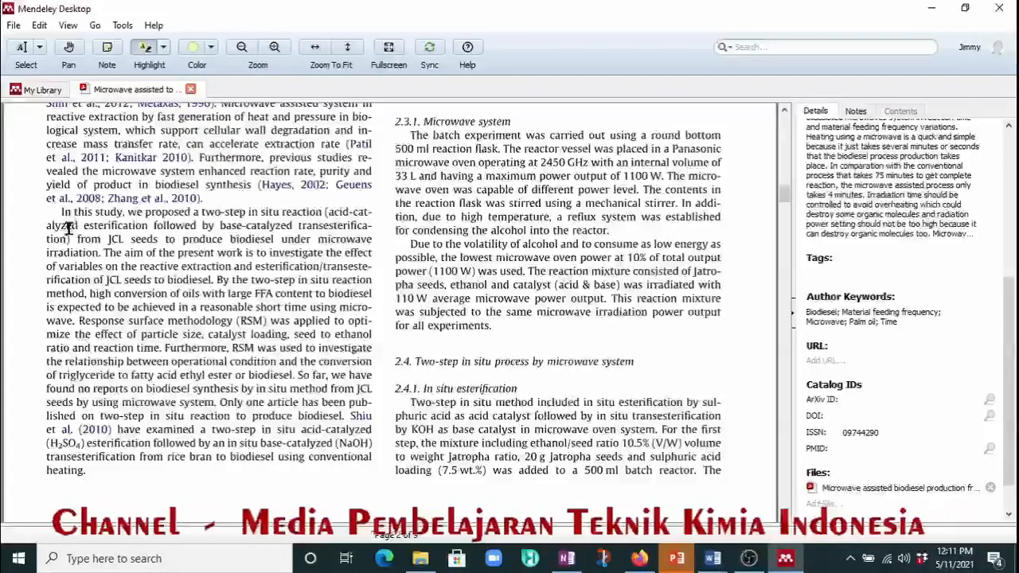
pyautogui.moveTo(61, 213); pyautogui.dragTo(367, 227)
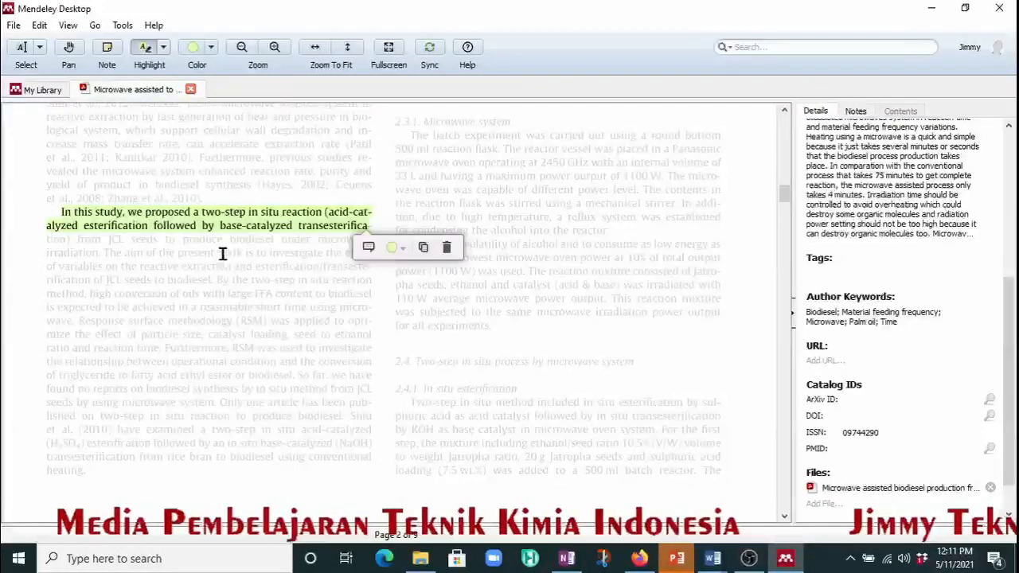
pyautogui.click(317, 285)
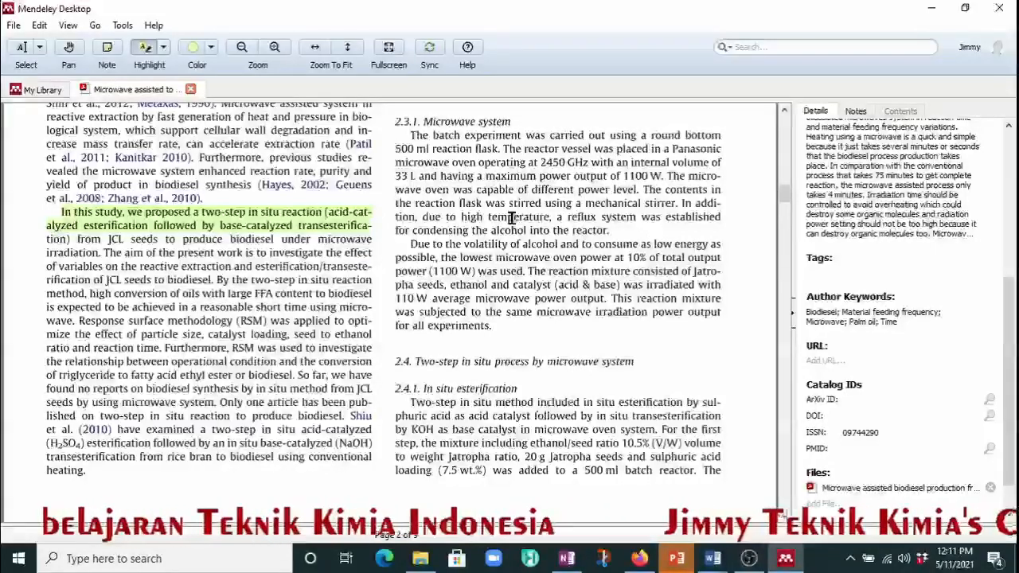
# Step: Skim the introduction and seed preparation sections of the open PDF and show its general notes
pyautogui.scroll(15, 512, 216)
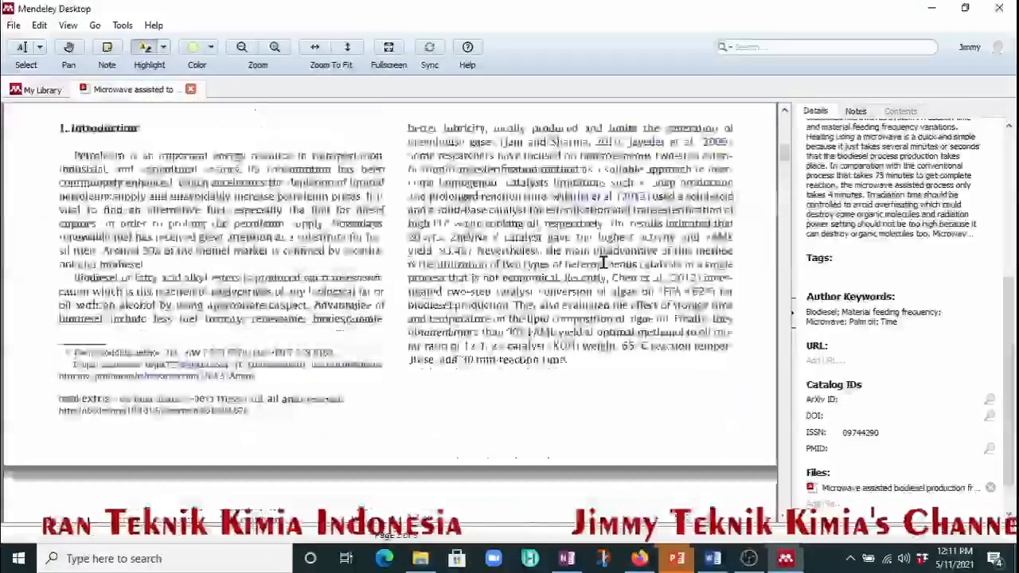
pyautogui.scroll(-15, 603, 262)
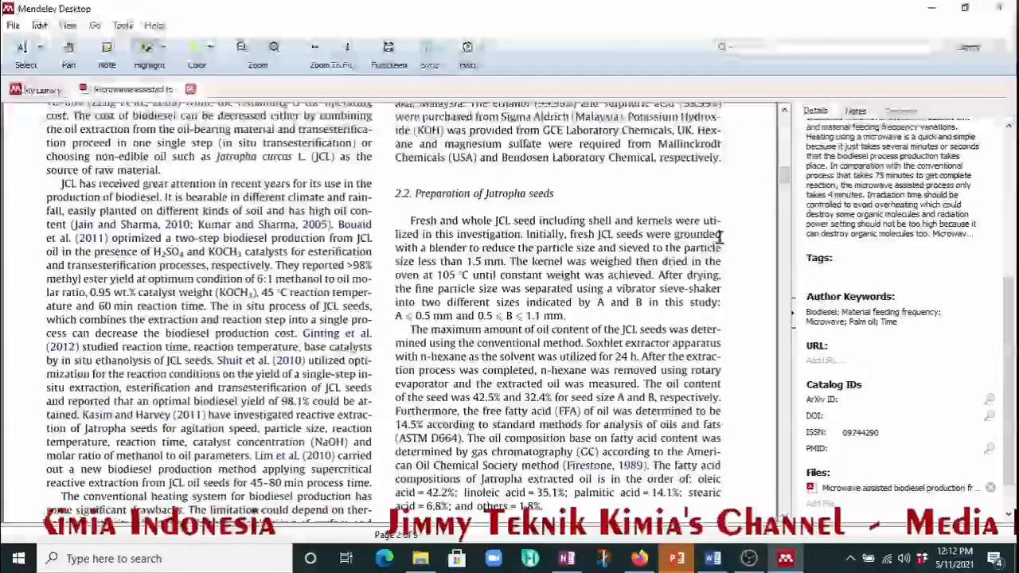
pyautogui.click(856, 111)
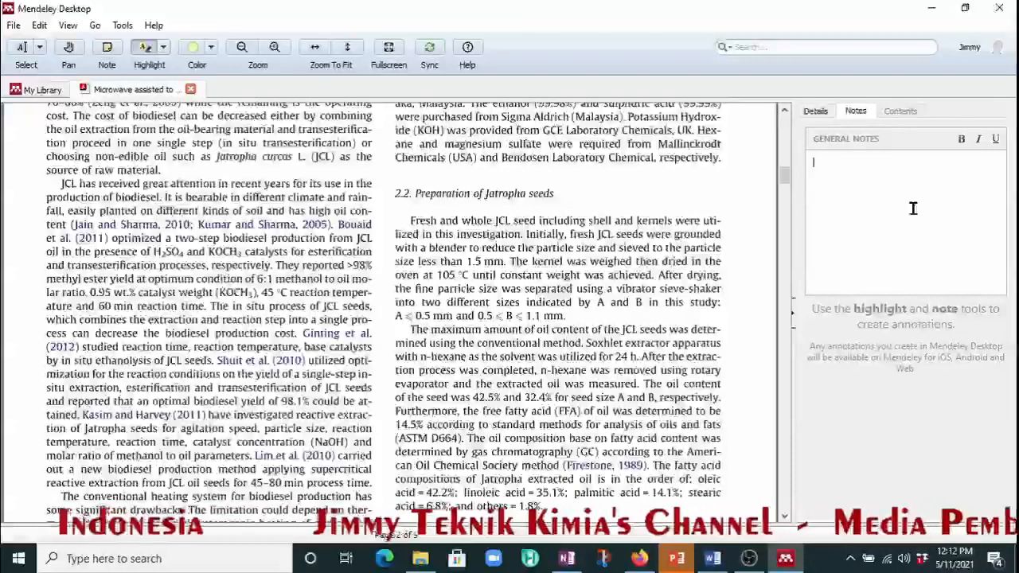
# Step: Return to the library and search Mendeley's online literature catalog for "biodiesel"
pyautogui.click(38, 90)
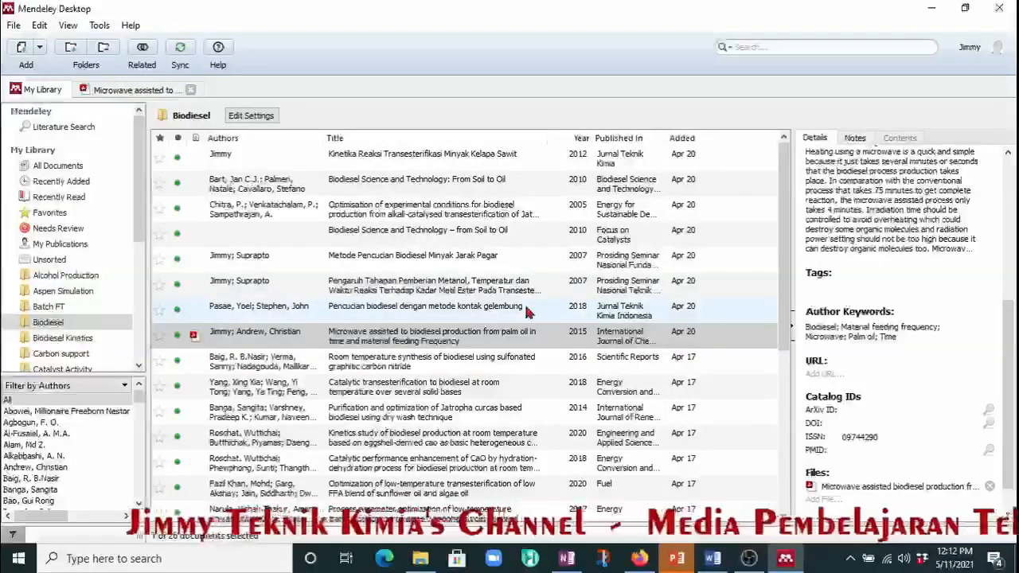
pyautogui.click(64, 127)
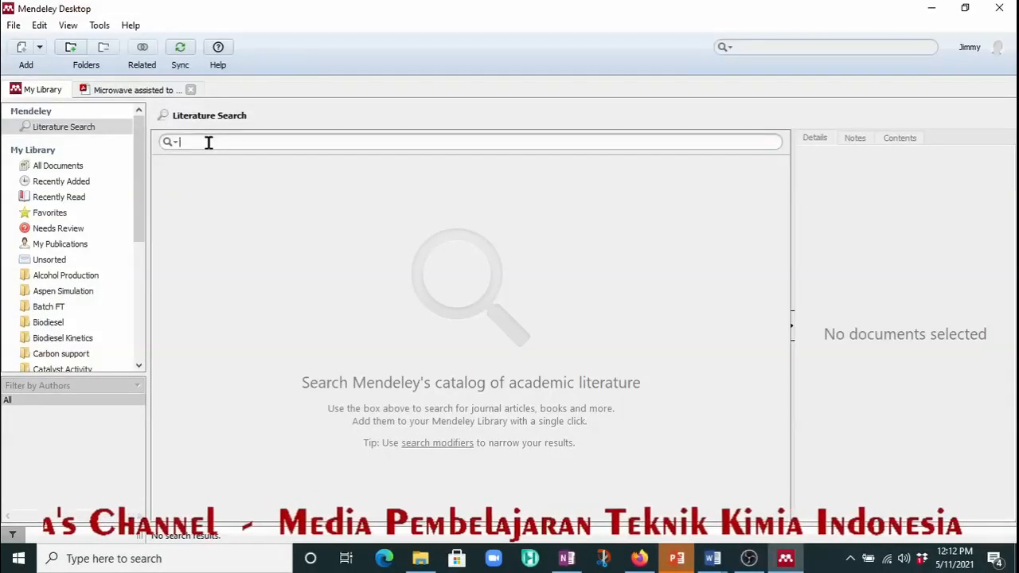
pyautogui.write('biodiesel')
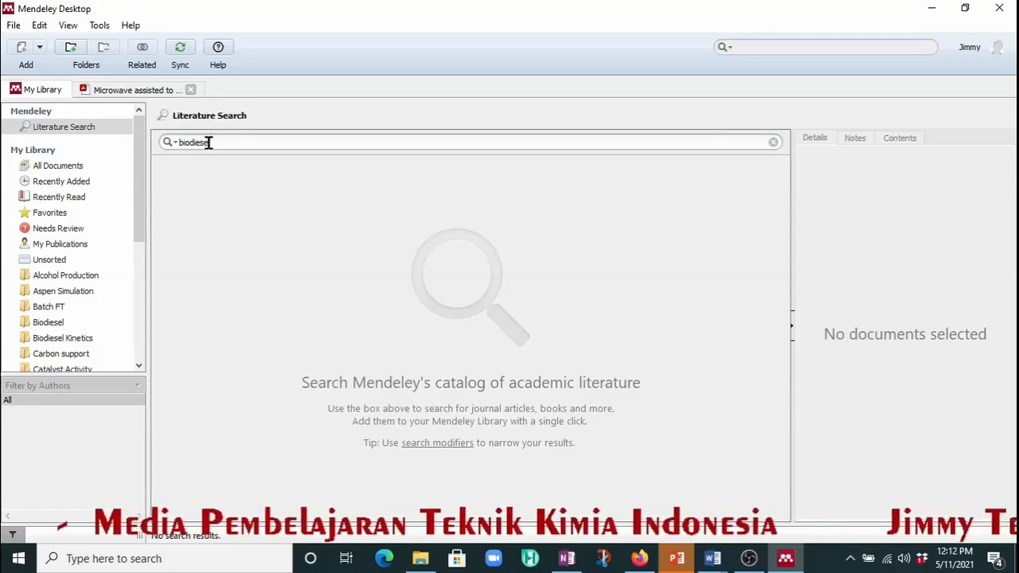
pyautogui.press('Return')
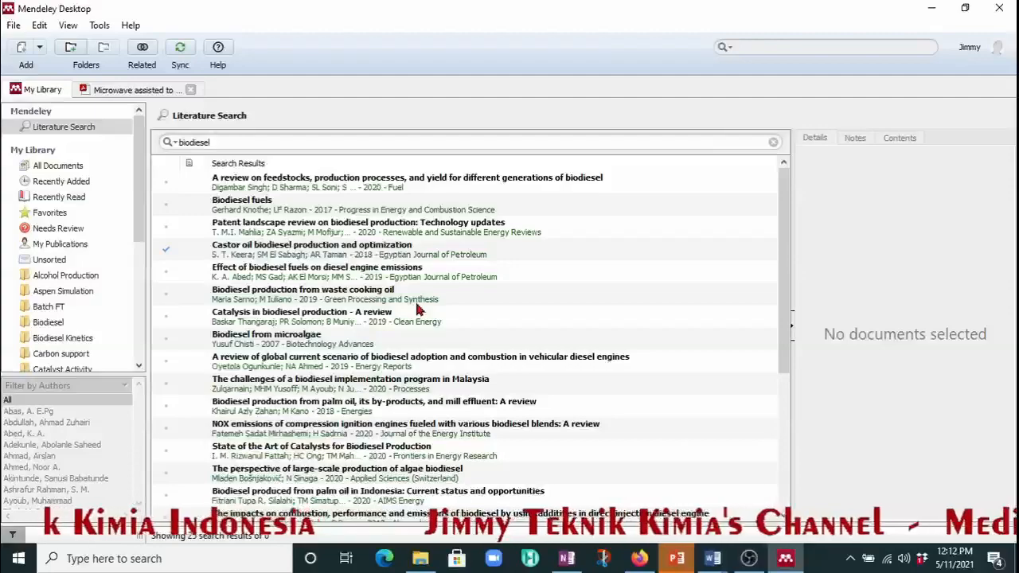
# Step: Examine the biodiesel search results, including the details of "Biodiesel from microalgae", the palm oil by-products review and the catalysis review
pyautogui.scroll(-4, 419, 308)
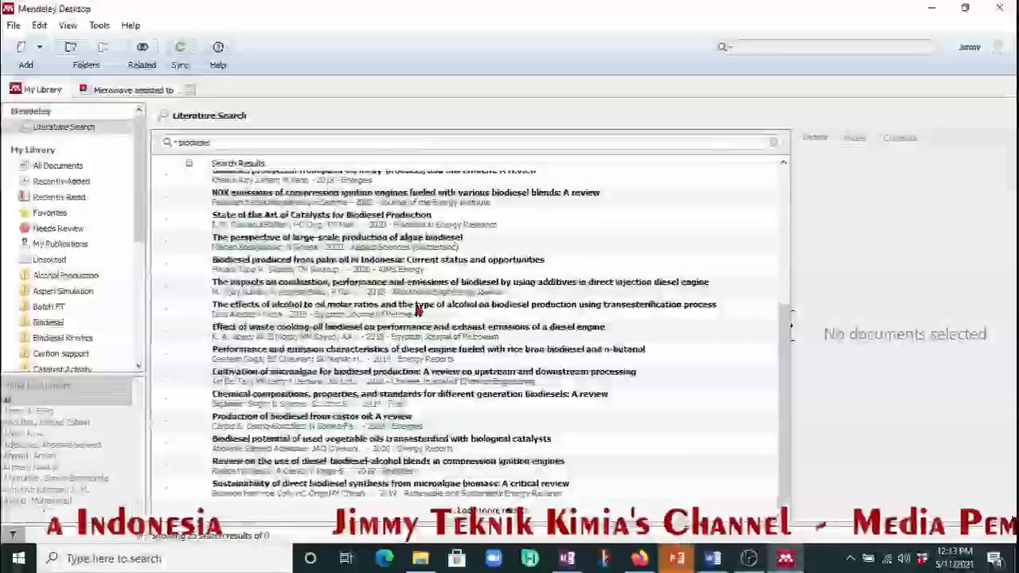
pyautogui.scroll(4, 419, 308)
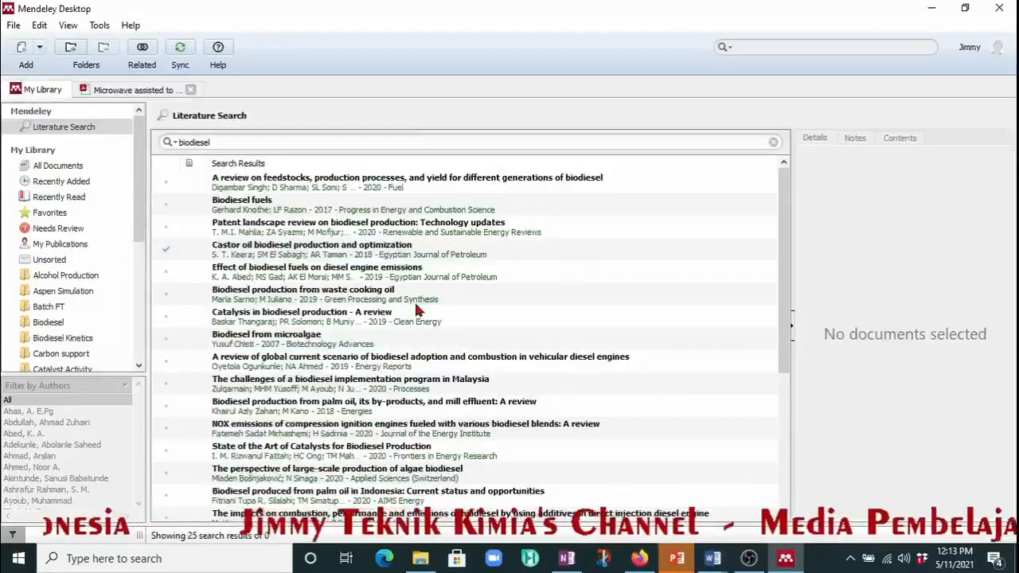
pyautogui.scroll(-3, 419, 309)
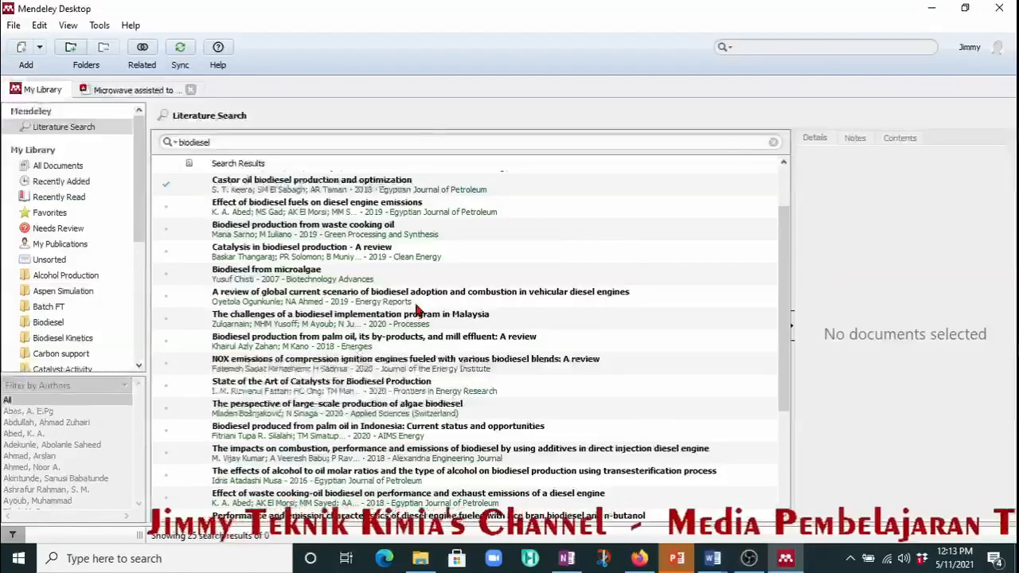
pyautogui.scroll(3, 416, 309)
pyautogui.scroll(-3, 370, 309)
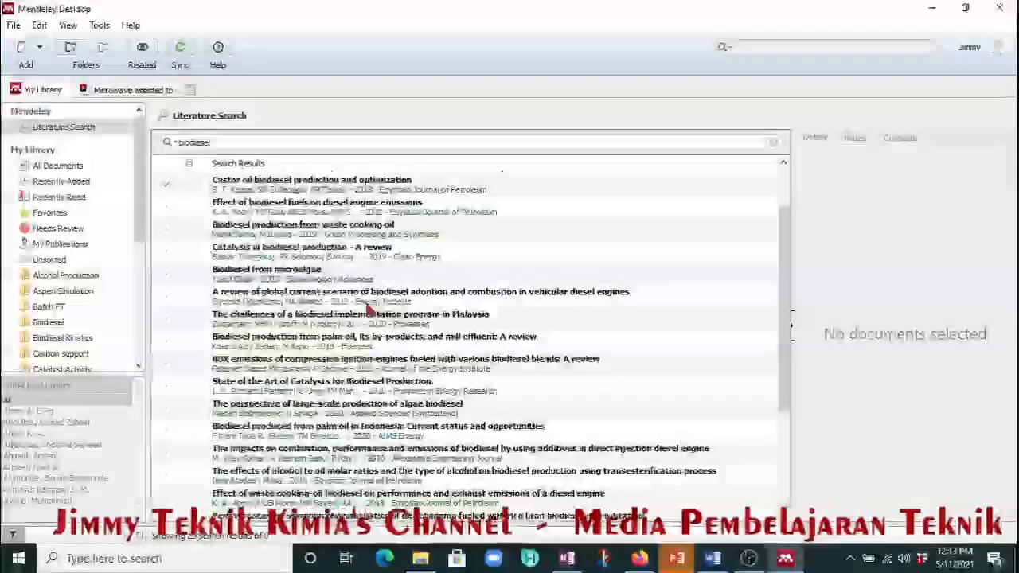
pyautogui.click(293, 283)
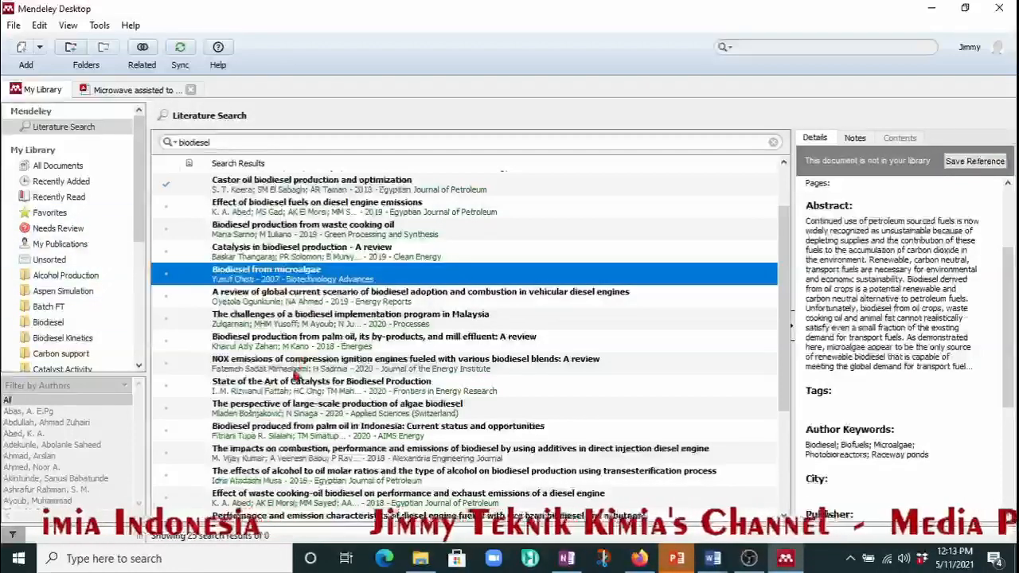
pyautogui.click(296, 343)
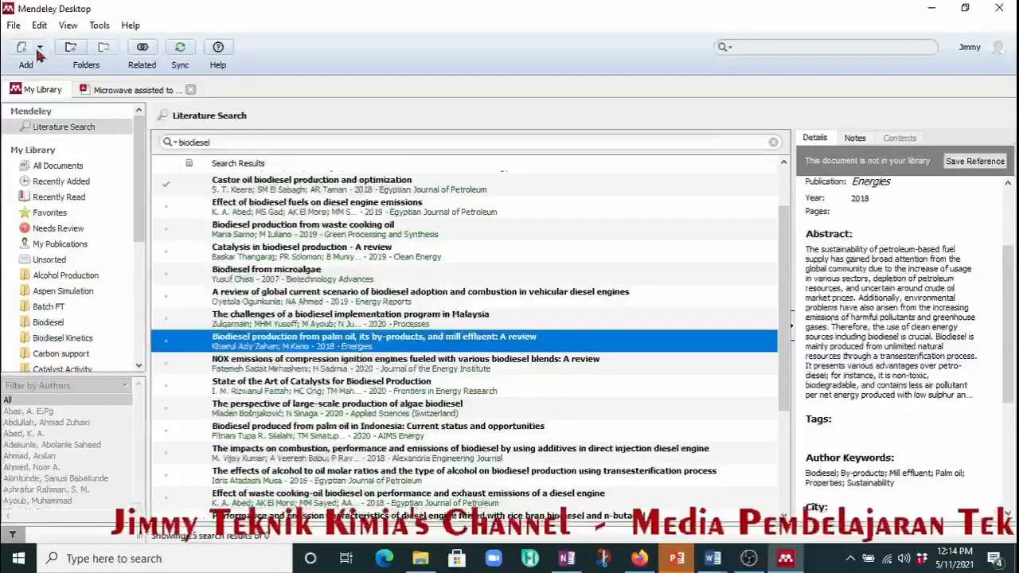
pyautogui.click(578, 257)
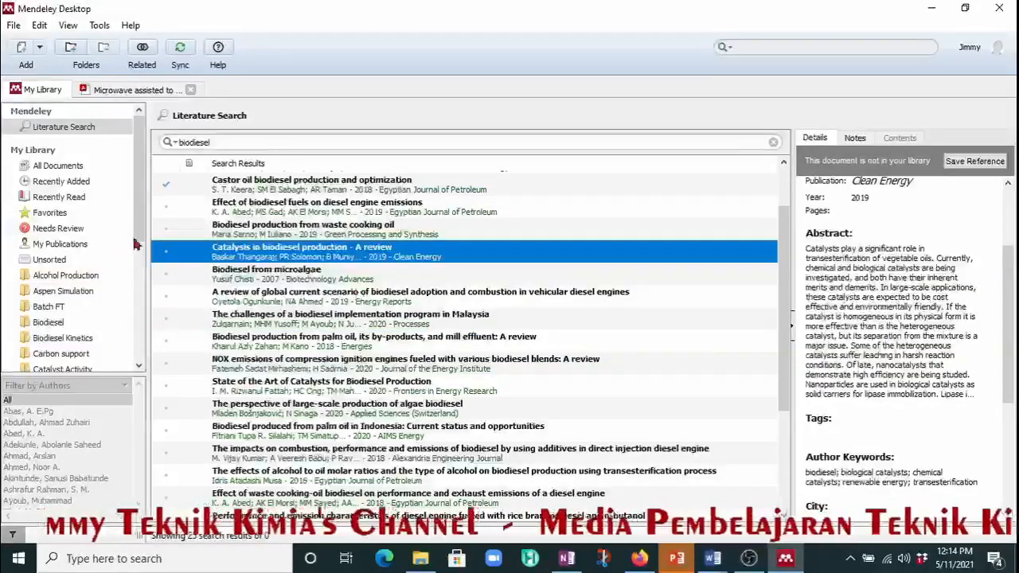
# Step: View the favorites and the full document list, and show the options for adding documents to the library
pyautogui.click(67, 214)
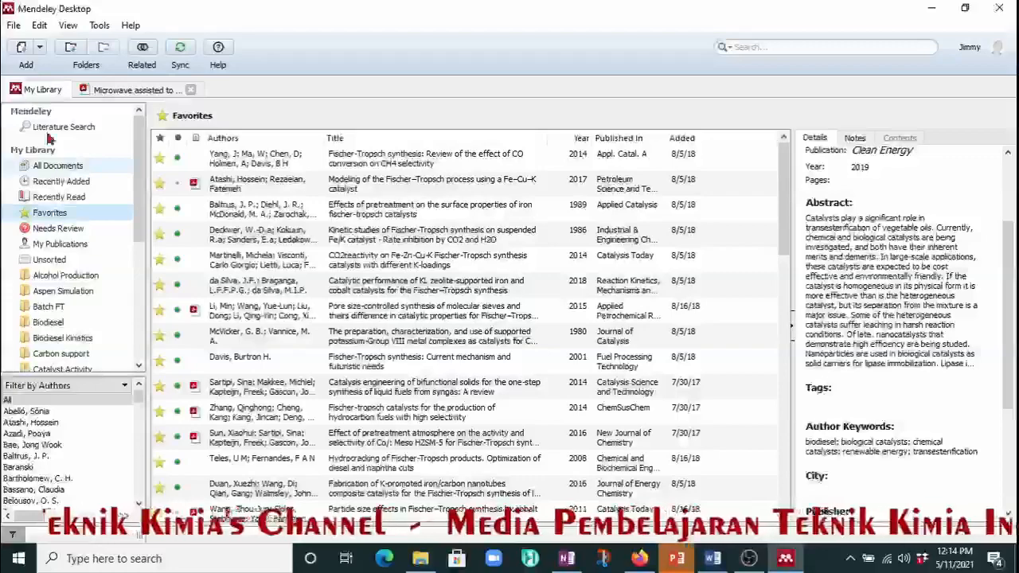
pyautogui.click(58, 165)
pyautogui.click(40, 48)
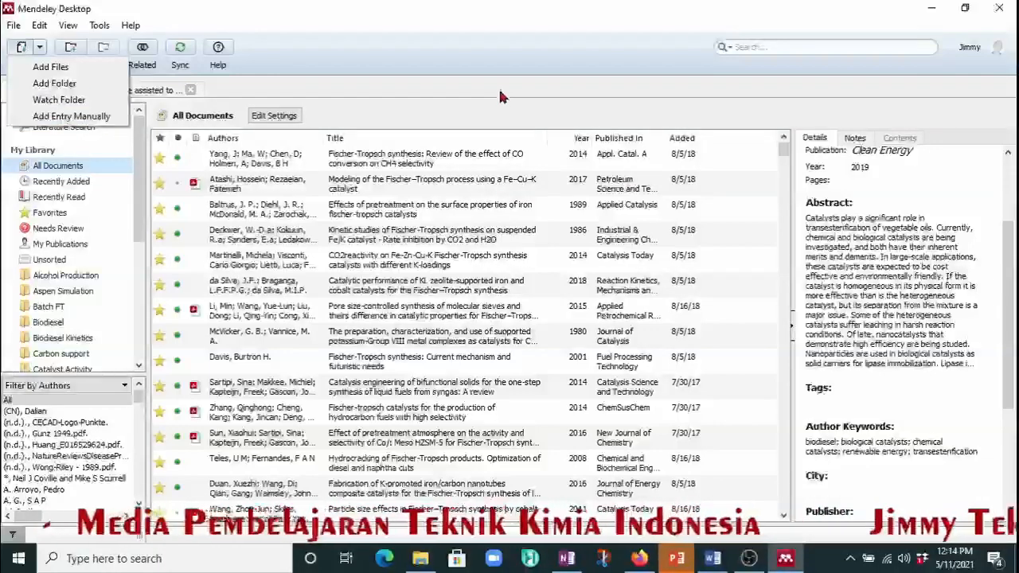
# Step: Switch to Document1 in Word and insert a Mendeley citation of the 1999 "Kinetics, Selectivity and Scale Up of the Fischer-Tropsch Synthesis" after "deactivation"
pyautogui.moveTo(713, 559)
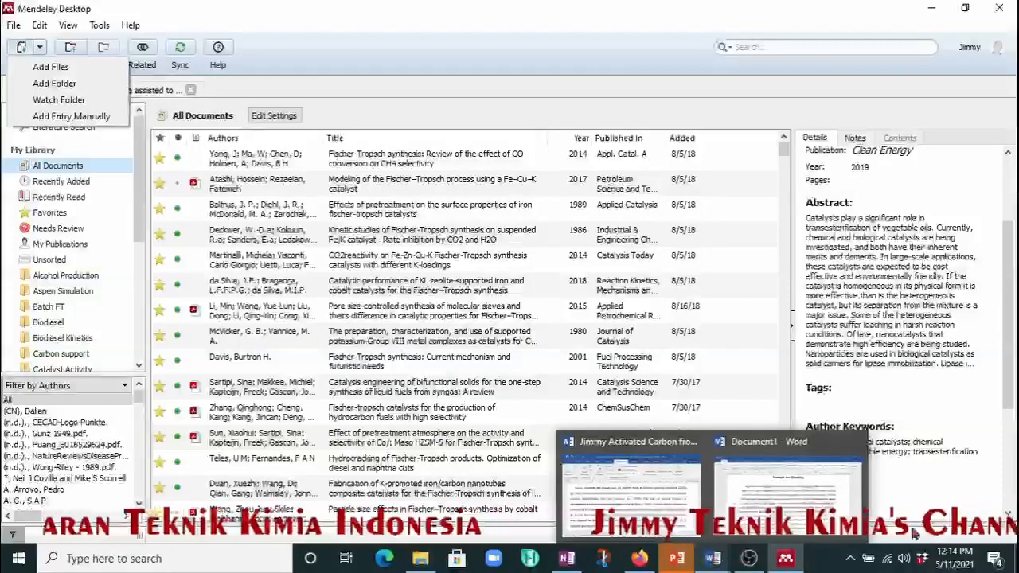
pyautogui.click(51, 67)
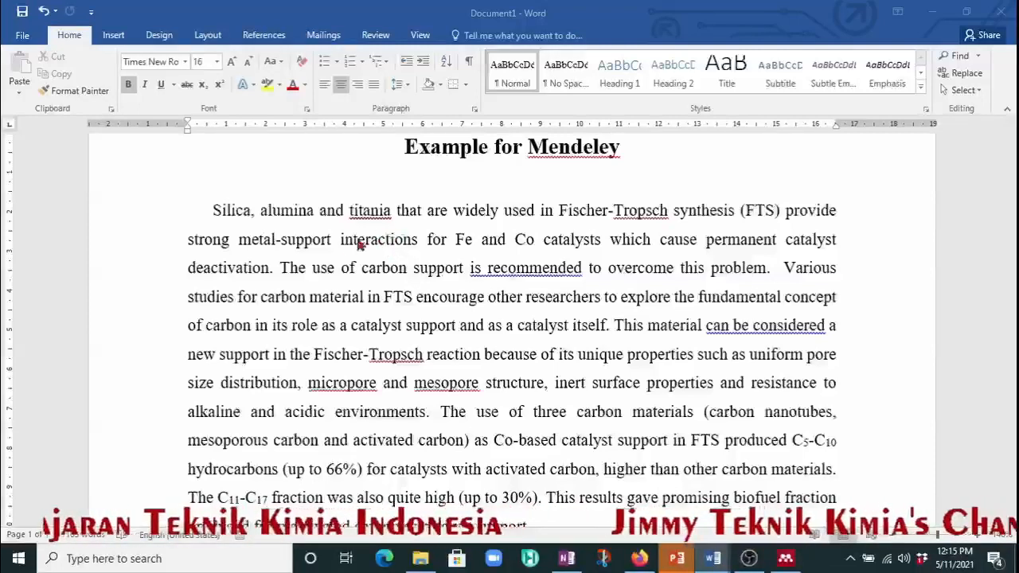
pyautogui.click(274, 267)
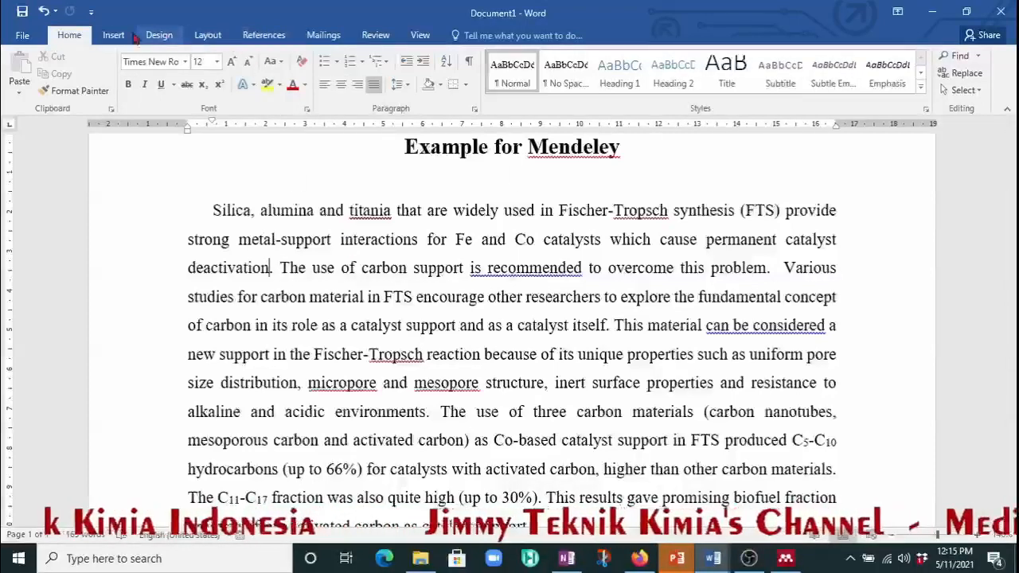
pyautogui.click(263, 35)
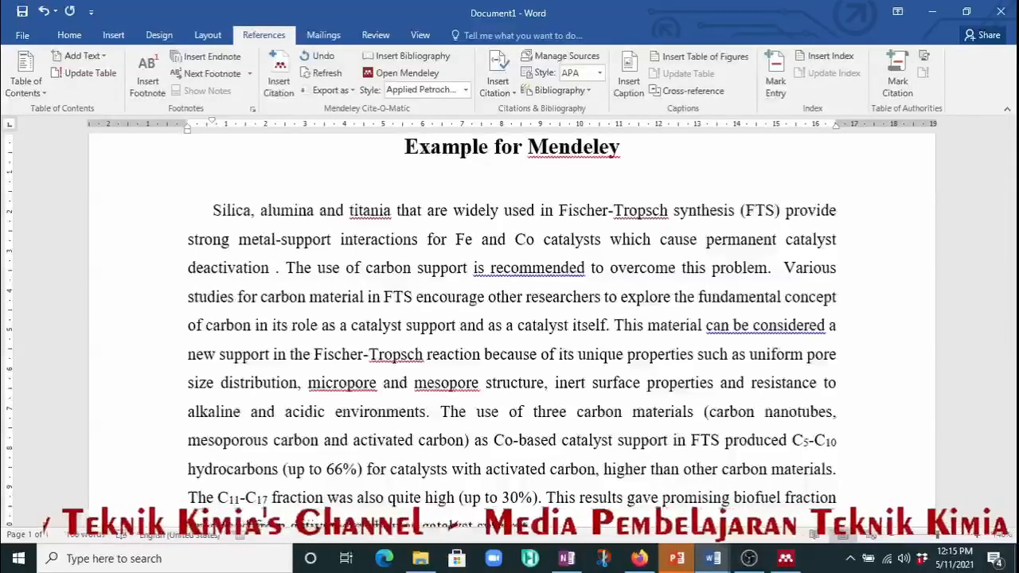
pyautogui.click(280, 71)
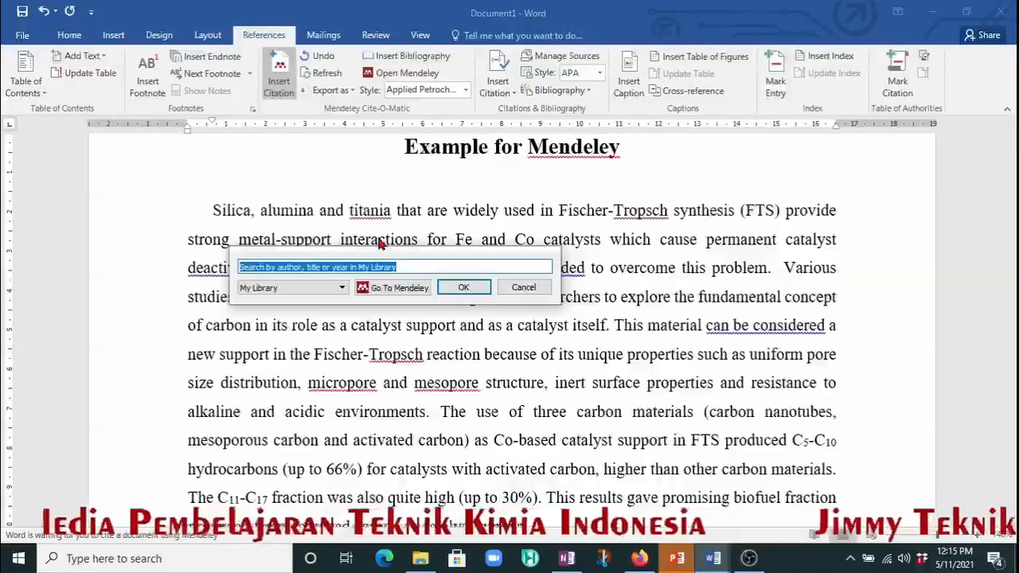
pyautogui.write('v')
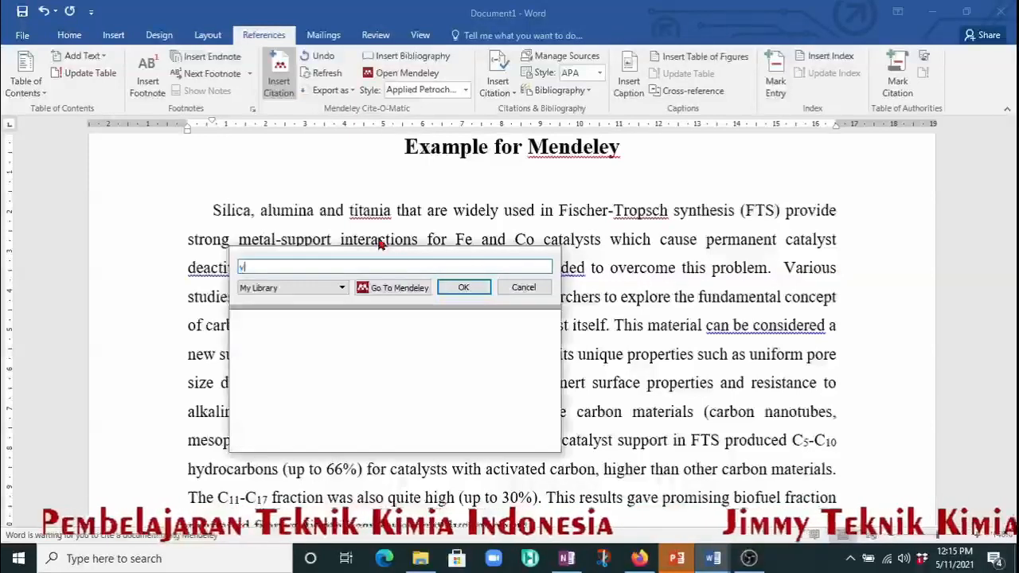
pyautogui.write('an de')
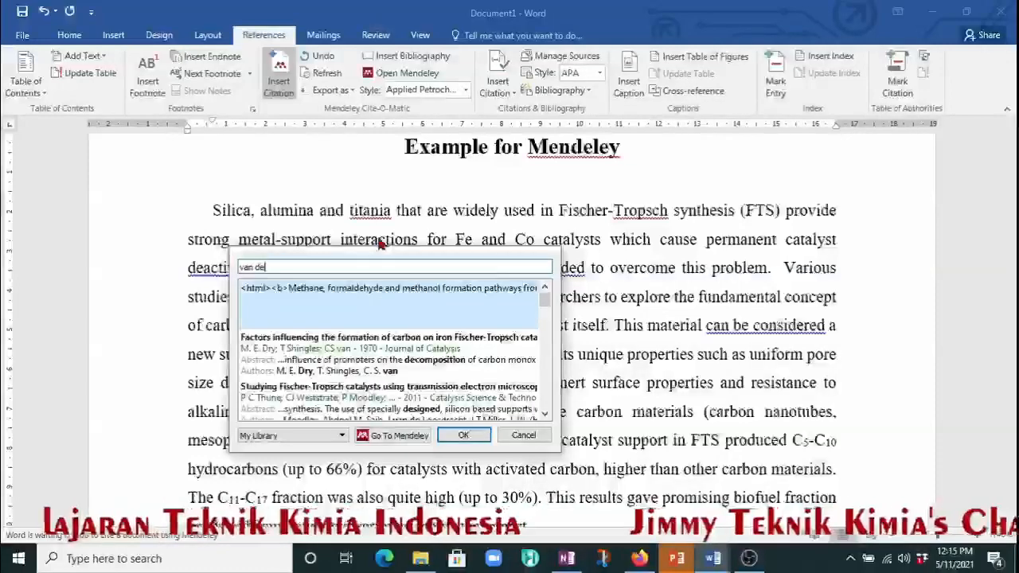
pyautogui.write('r laan ')
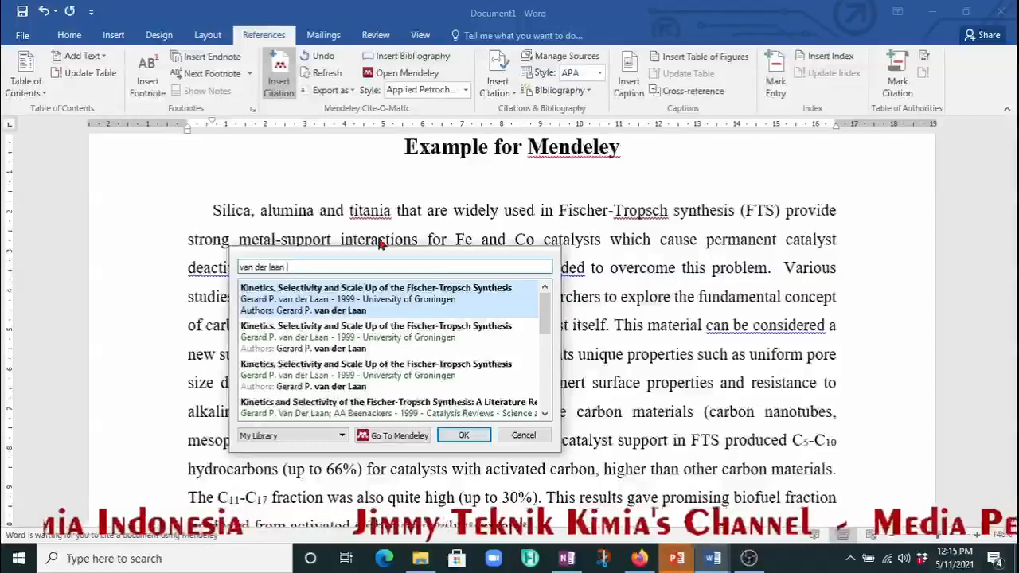
pyautogui.write('1999')
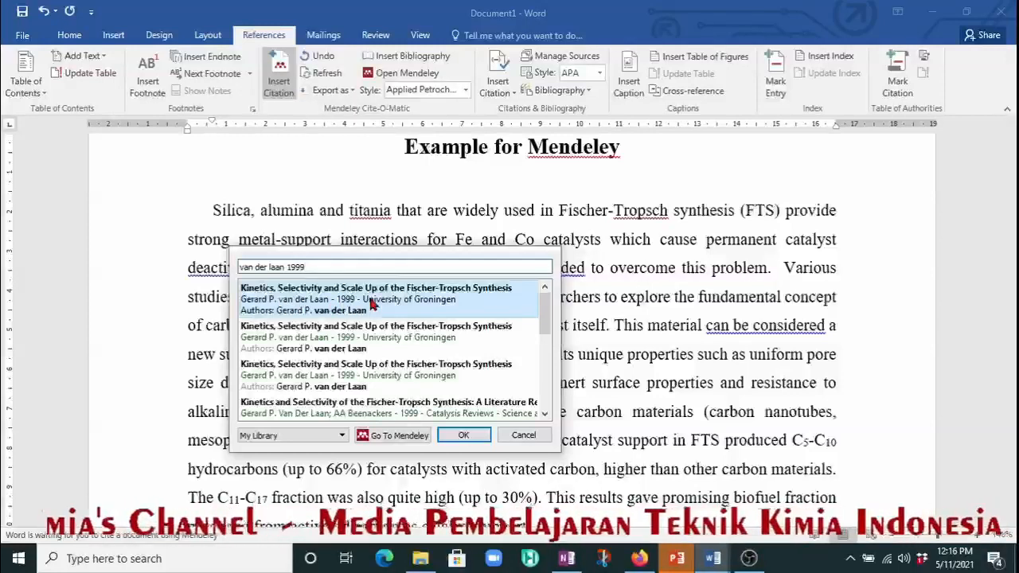
pyautogui.click(371, 304)
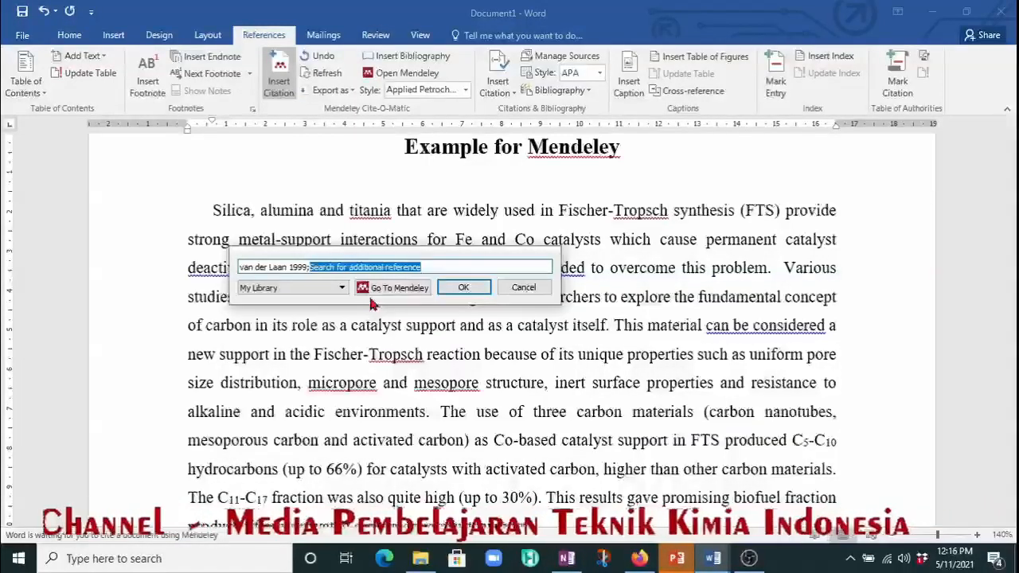
pyautogui.click(467, 291)
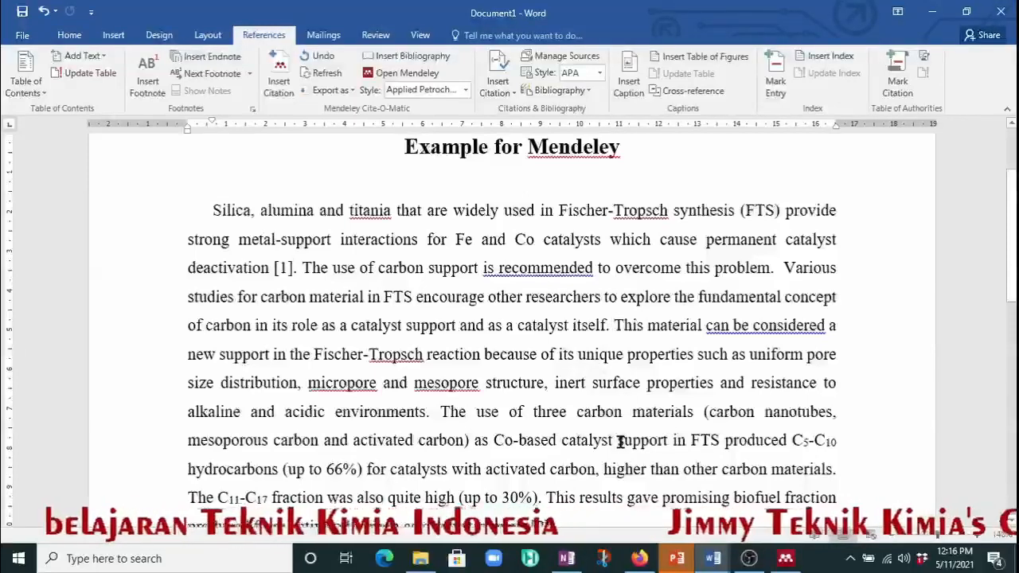
# Step: Insert a Mendeley citation of the 2006 "Cobalt supported on carbon nanofibers as catalysts" work after "acidic environments" and select that citation
pyautogui.click(428, 410)
pyautogui.press('BackSpace')
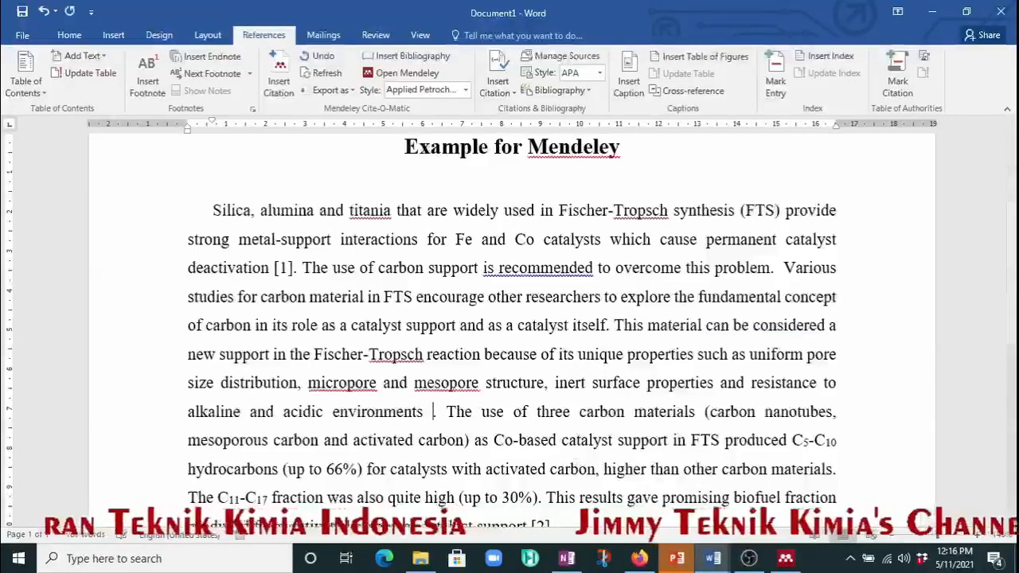
pyautogui.click(279, 73)
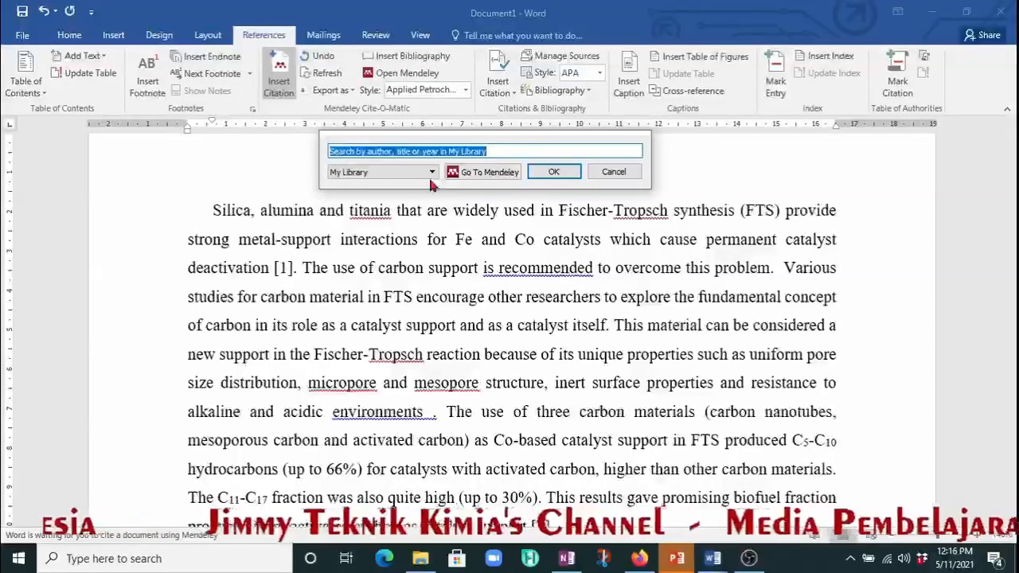
pyautogui.write('be')
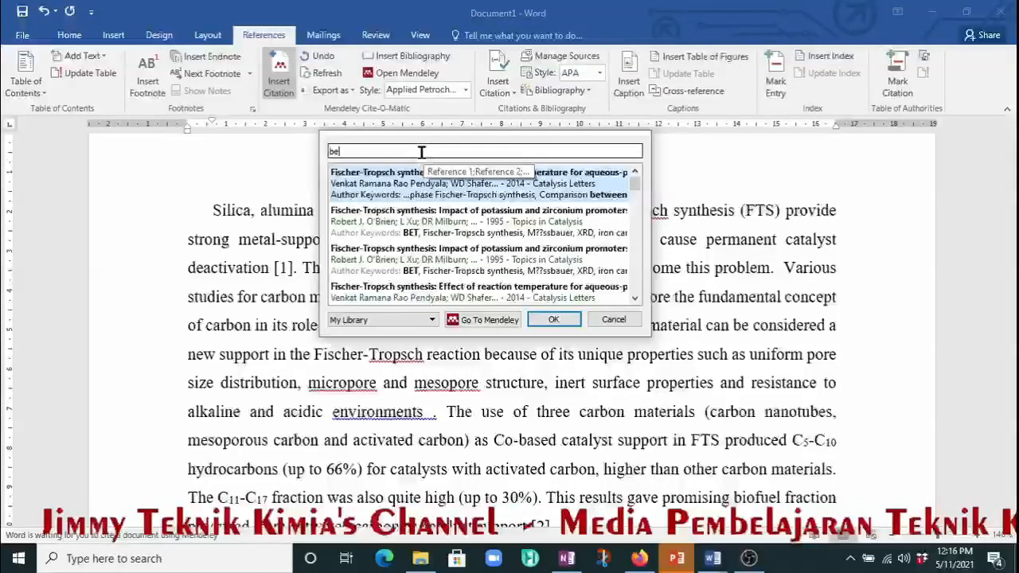
pyautogui.write('zemer')
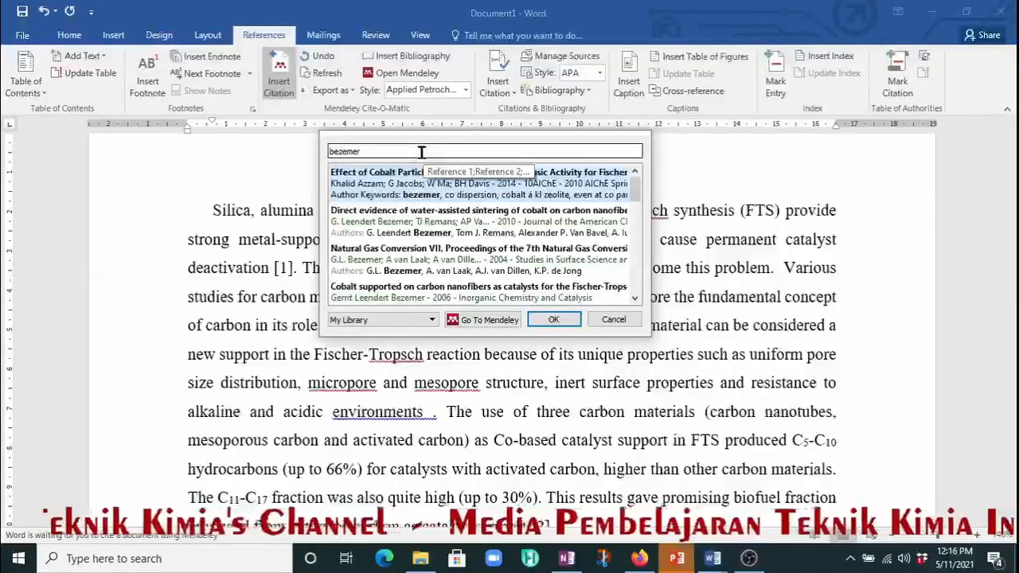
pyautogui.write('2006')
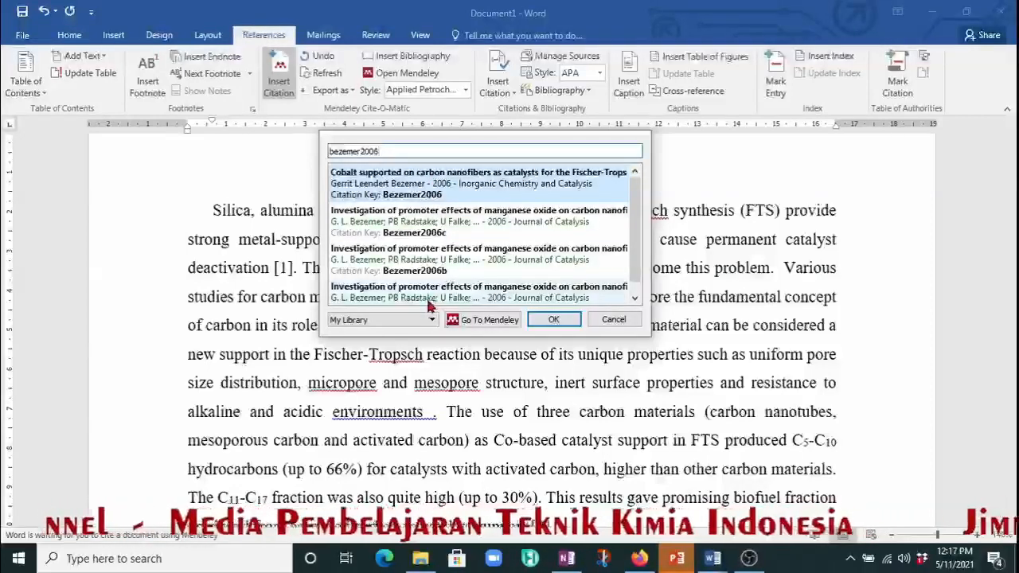
pyautogui.click(430, 185)
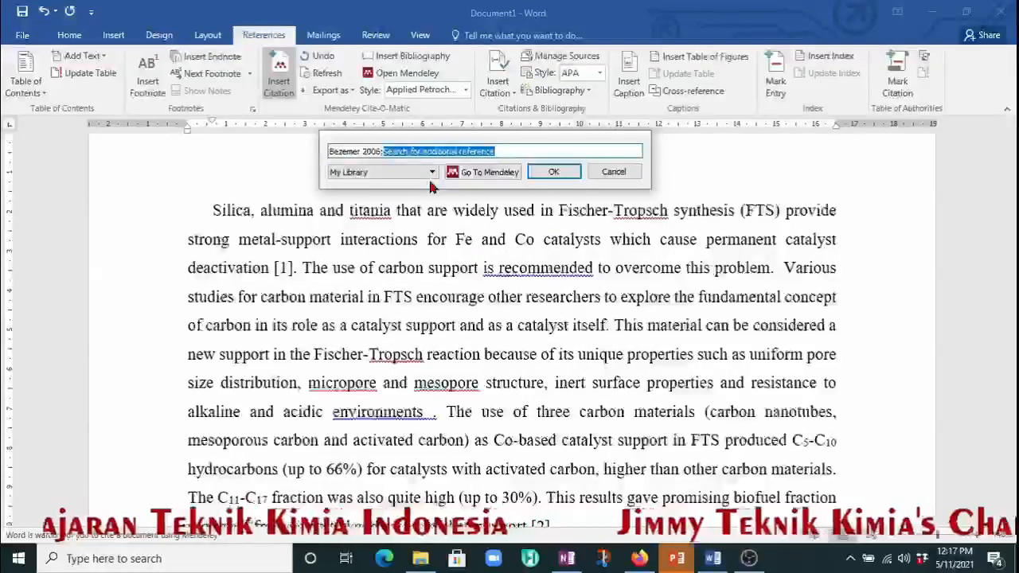
pyautogui.click(551, 168)
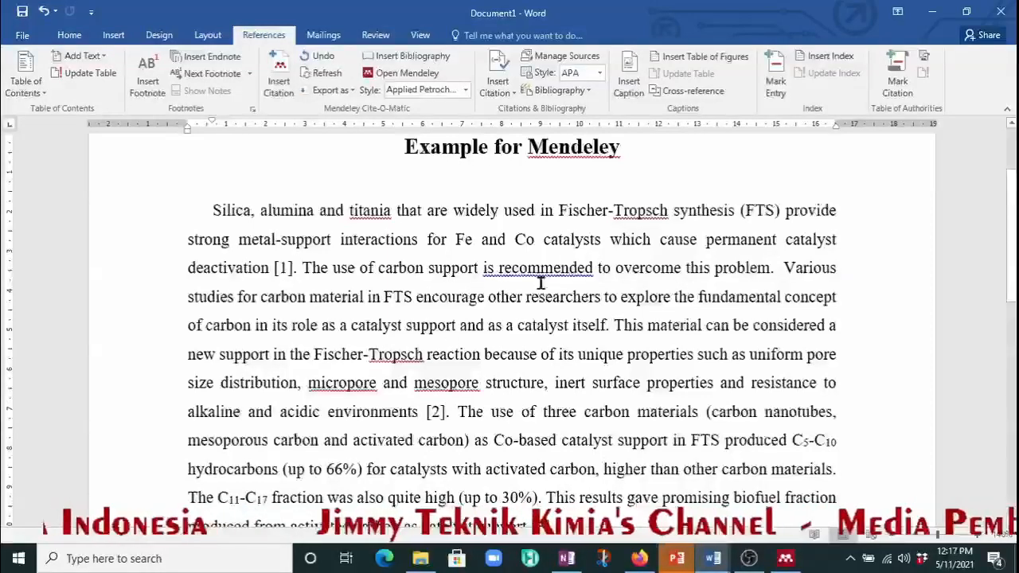
pyautogui.click(435, 412)
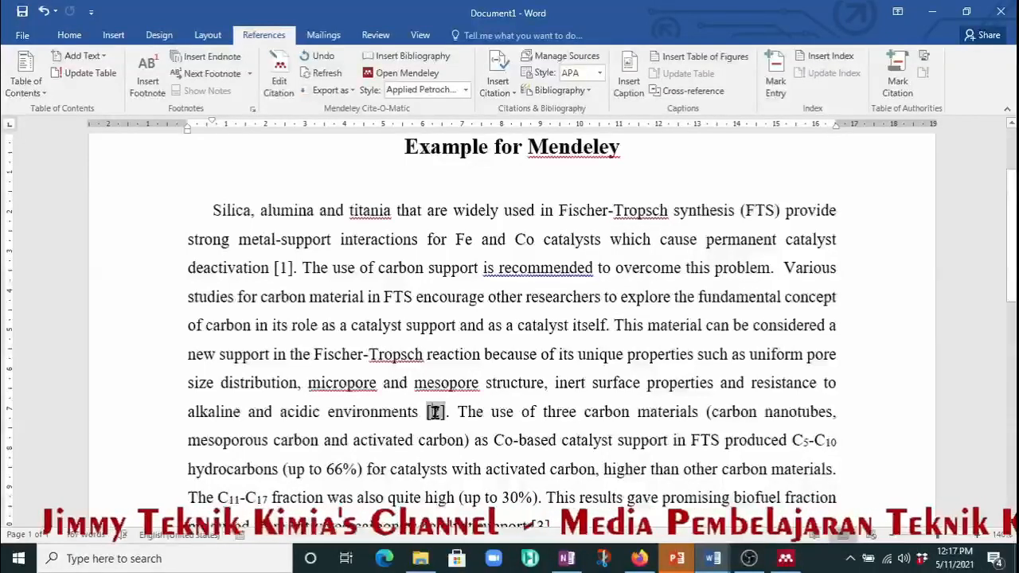
# Step: Add the 2010 work "Synthesis of higher alcohols from synthesis gas over Co-promoted alkali-modified MoS2 catalysts" to the selected Mendeley citation after "acidic environments"
pyautogui.click(280, 66)
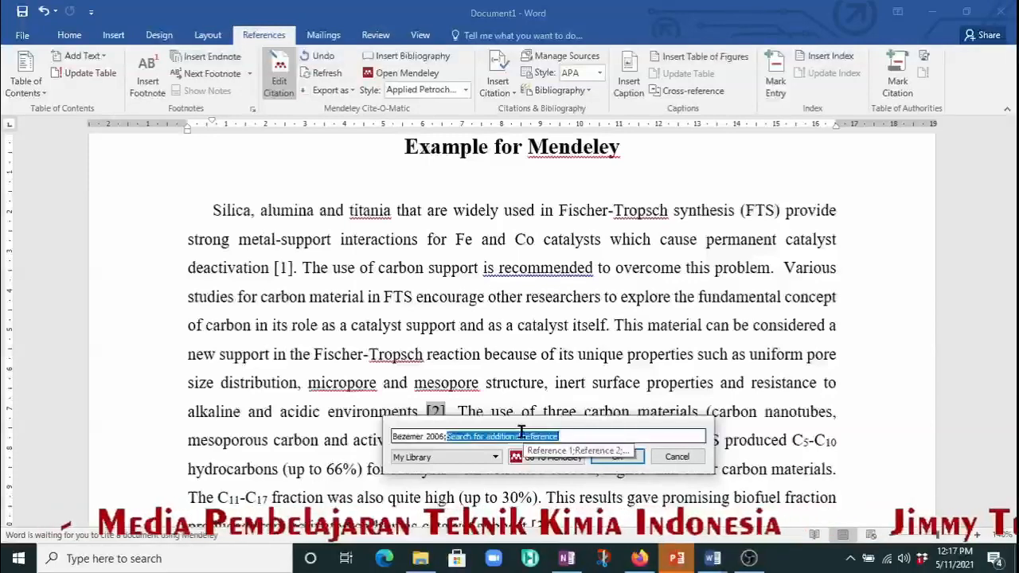
pyautogui.click(521, 431)
pyautogui.write('suri')
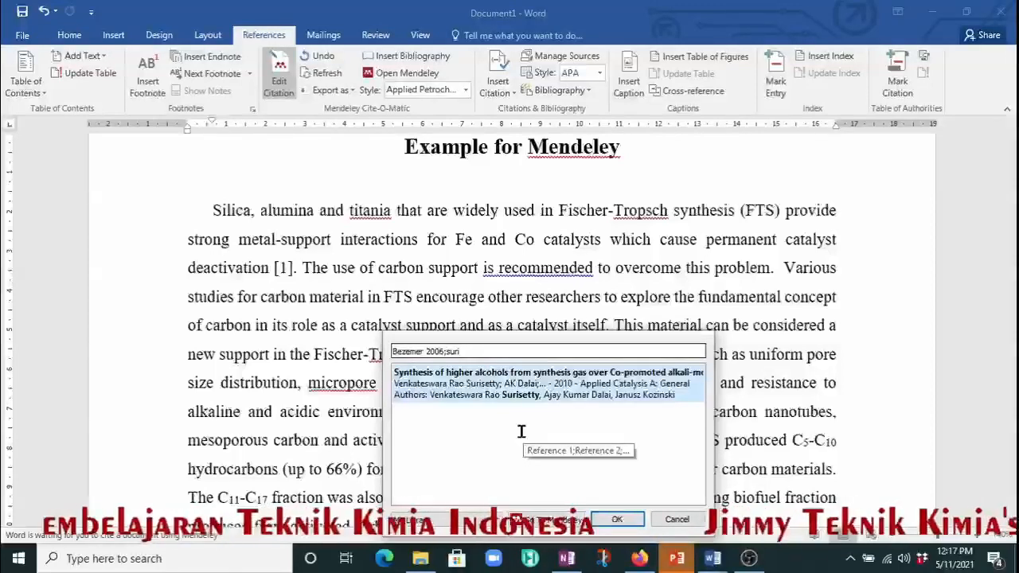
pyautogui.click(483, 388)
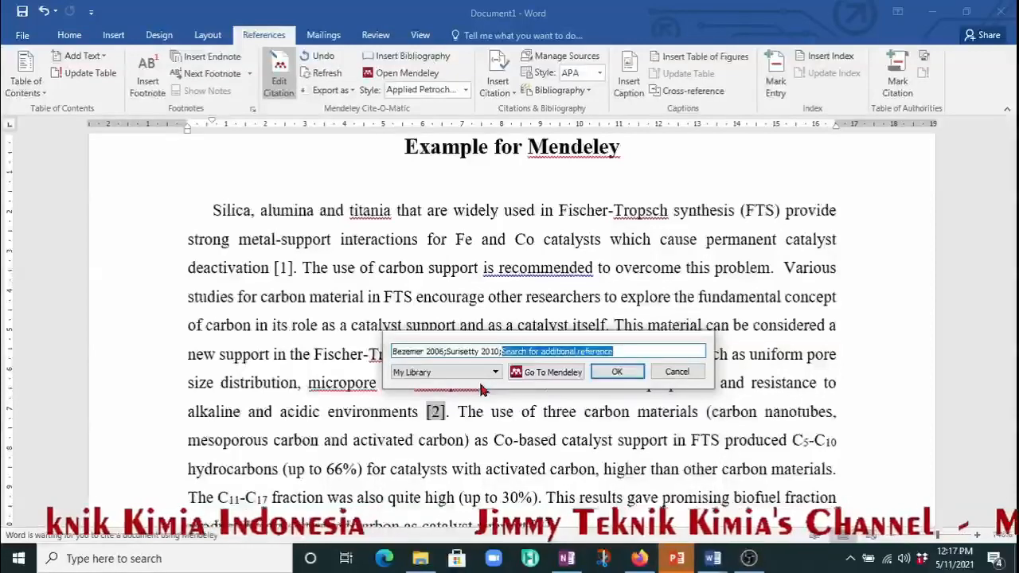
pyautogui.click(619, 373)
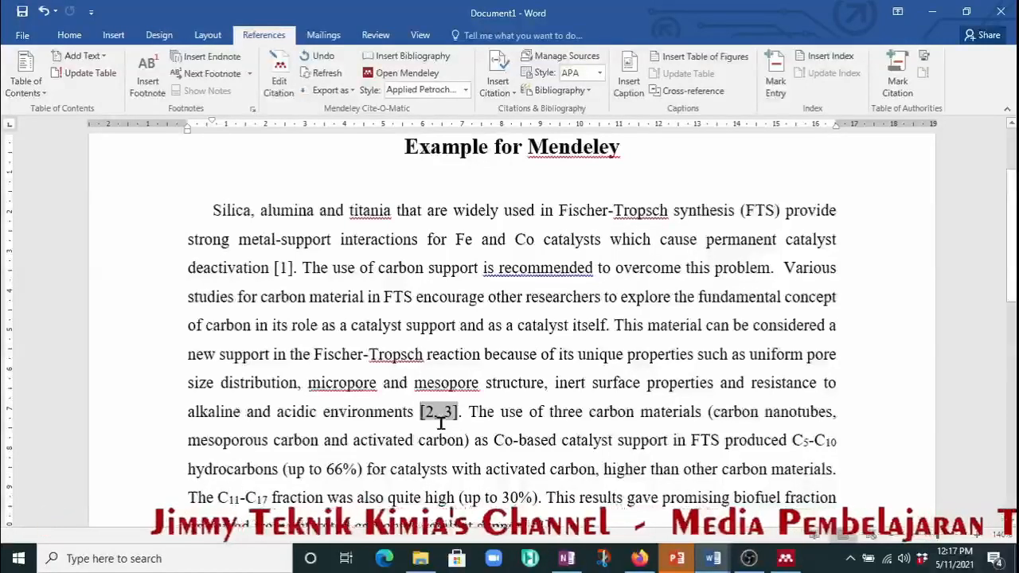
# Step: Replace the typed number after "catalyst support" with a Mendeley citation of the 2013 "Effect of Carbon Support on Fischer-Tropsch Synthesis Activity and Product Distribution"
pyautogui.scroll(-2, 555, 390)
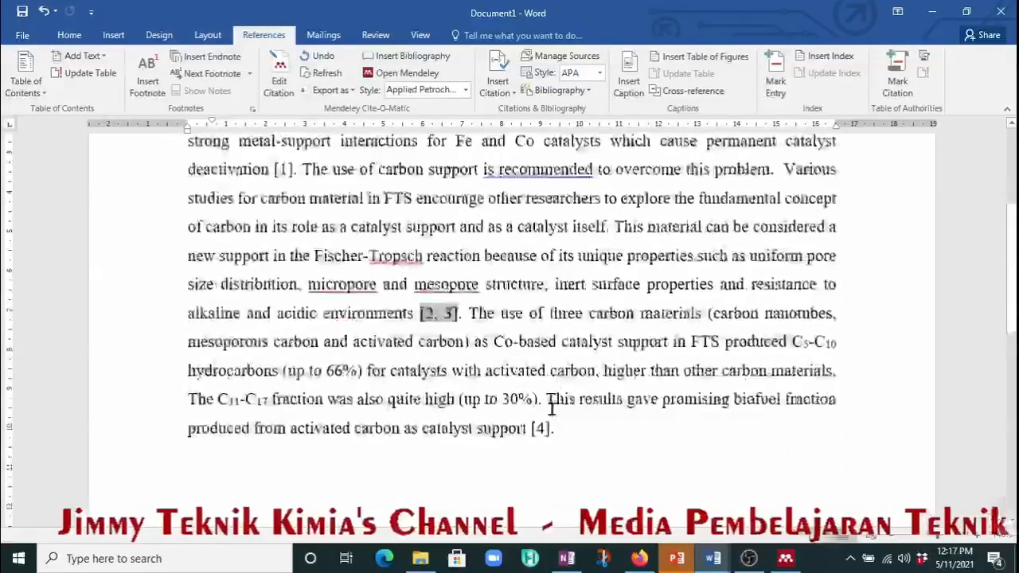
pyautogui.click(541, 429)
pyautogui.doubleClick(541, 429)
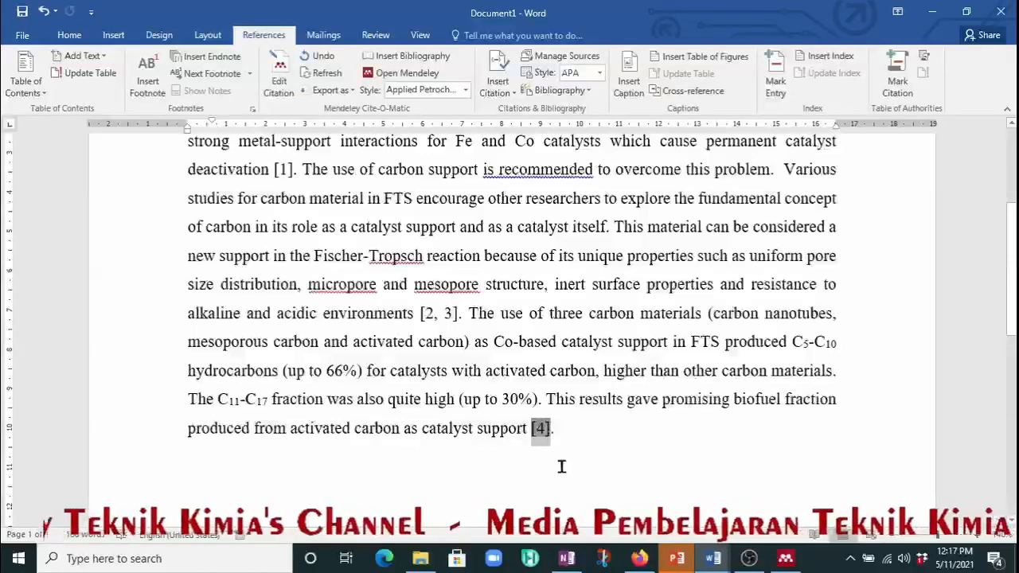
pyautogui.press('Delete')
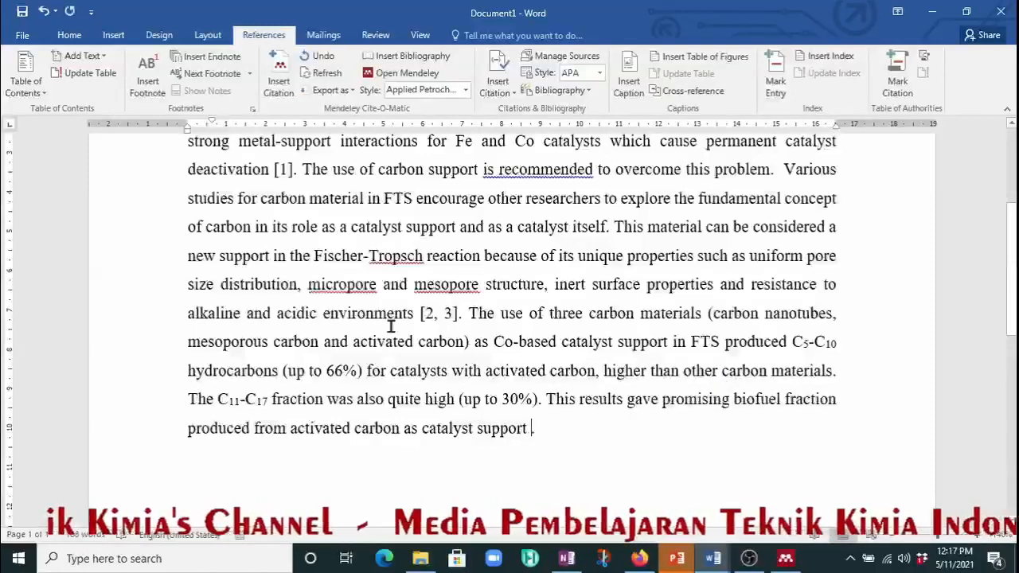
pyautogui.click(278, 80)
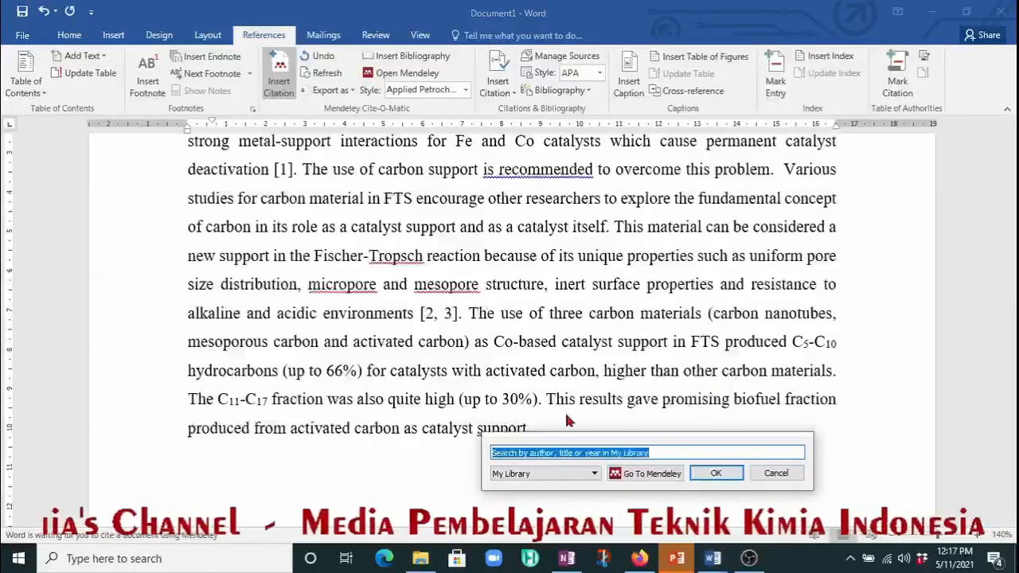
pyautogui.write('f')
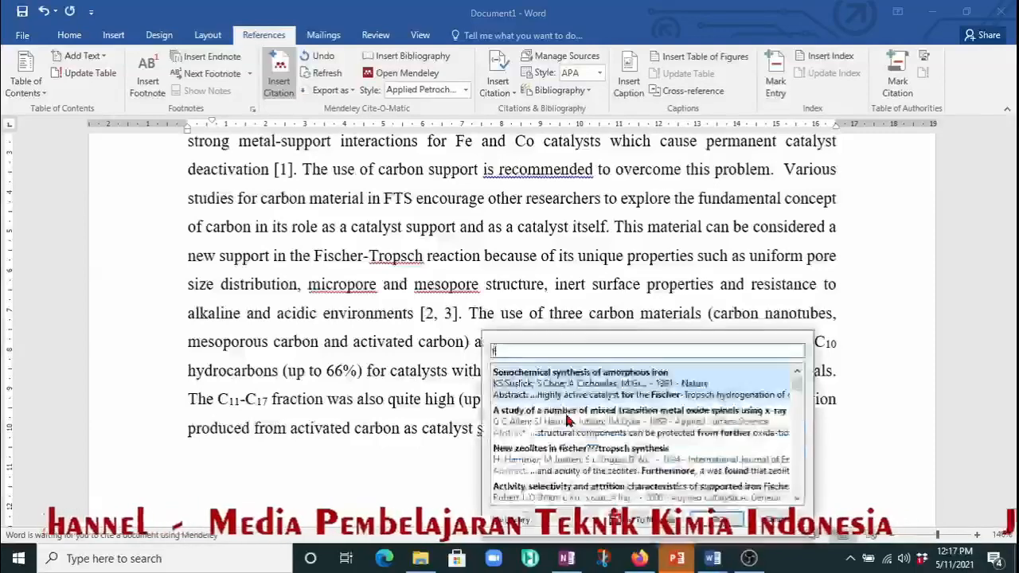
pyautogui.write('u 2013')
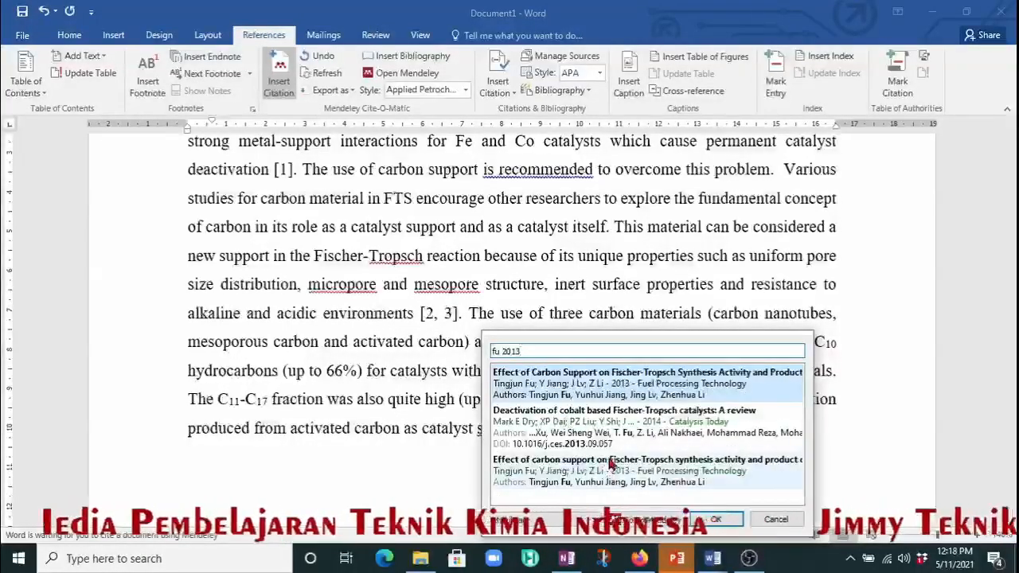
pyautogui.click(579, 388)
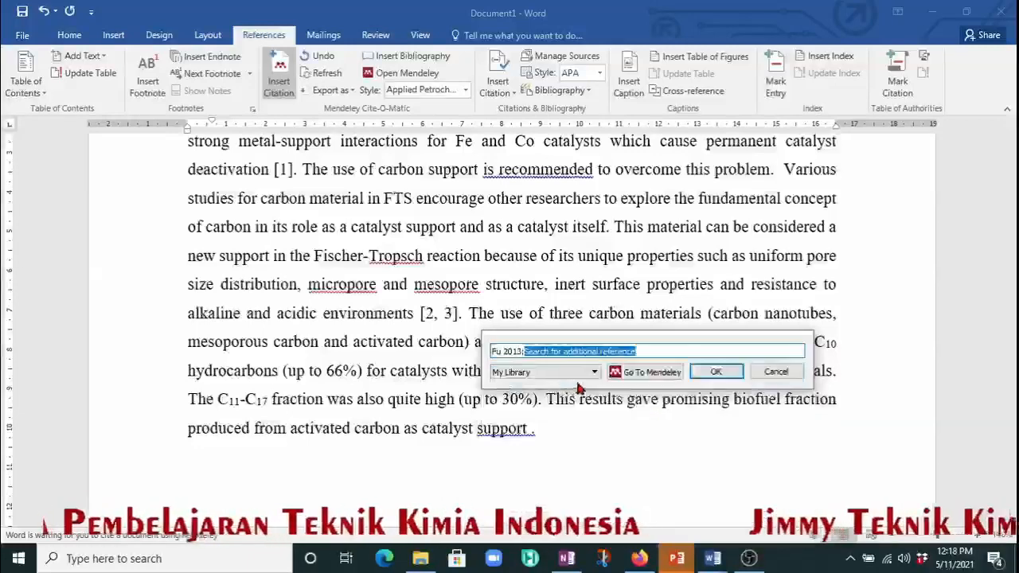
pyautogui.click(721, 372)
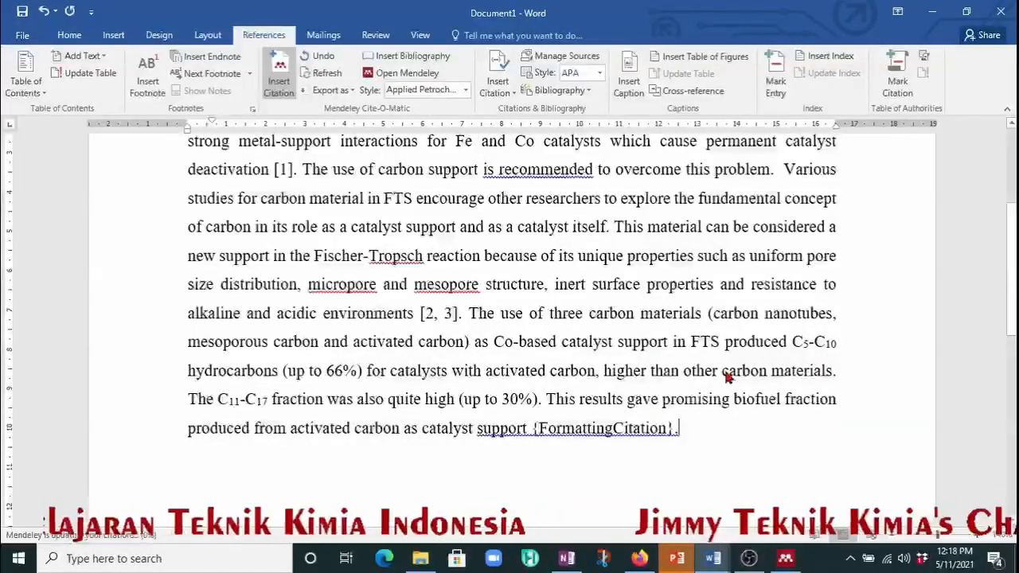
# Step: Add the heading "Literature" below the paragraph and start an empty line under it
pyautogui.scroll(3, 510, 434)
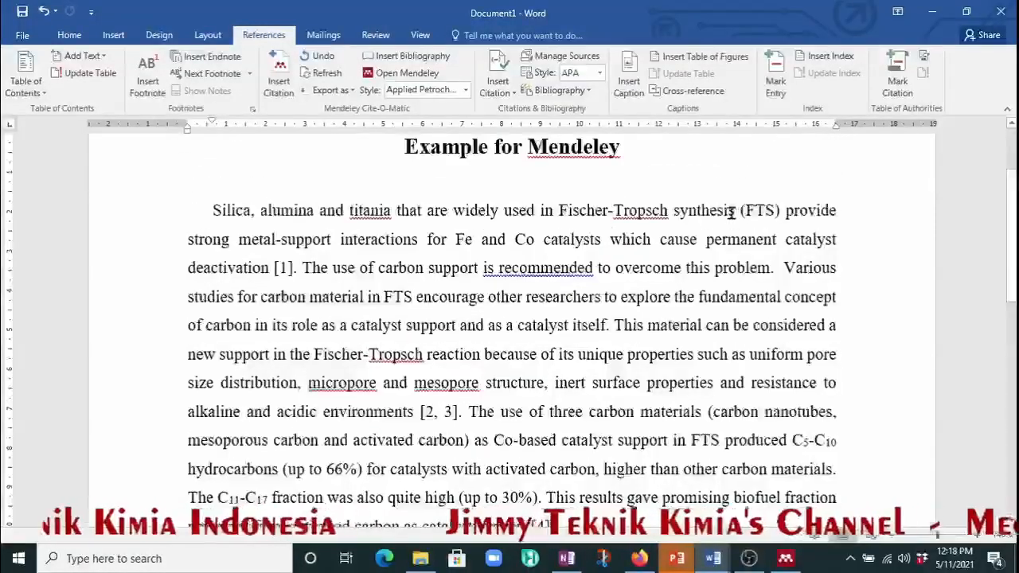
pyautogui.scroll(-3, 446, 350)
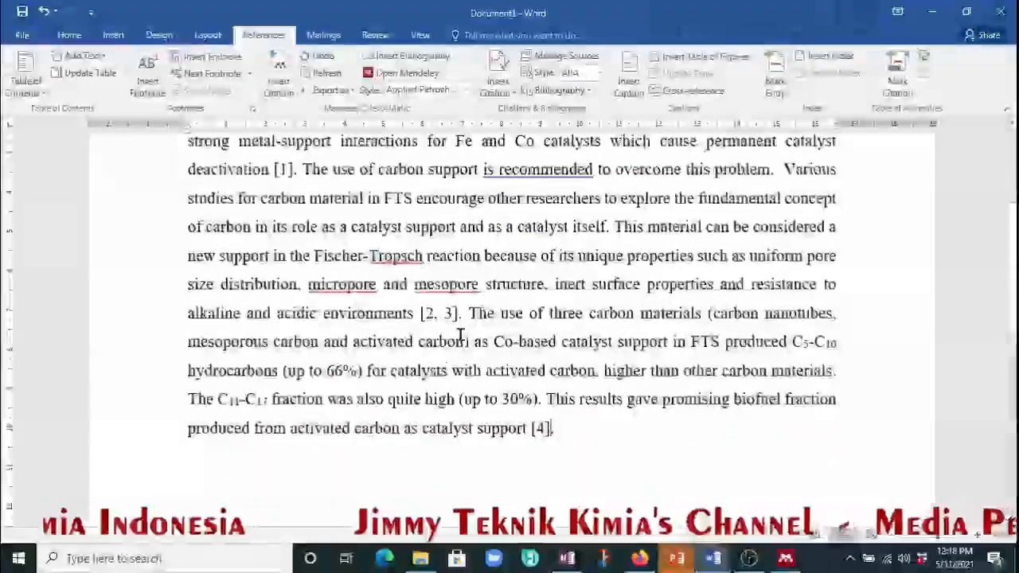
pyautogui.scroll(-2, 547, 470)
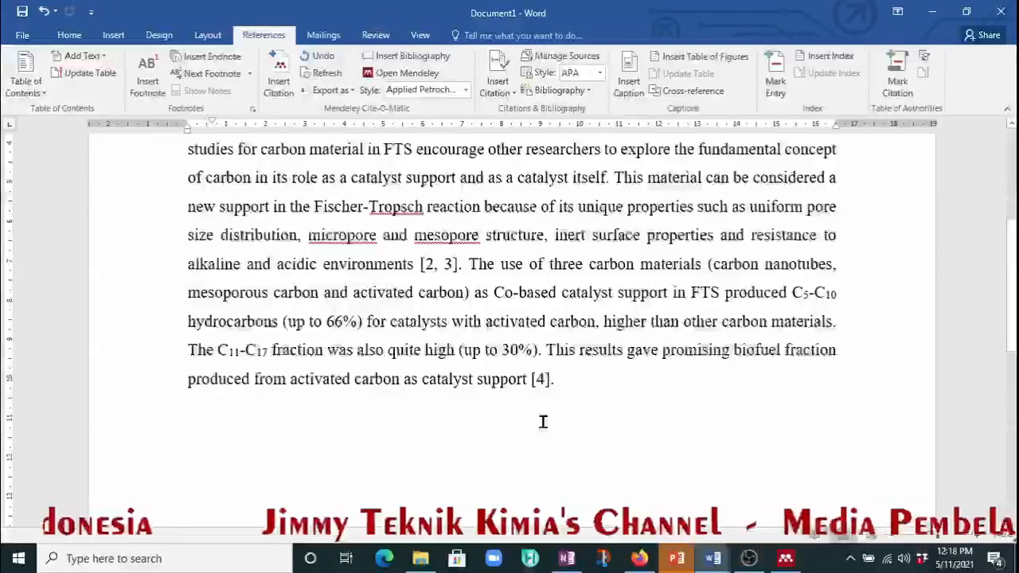
pyautogui.write('.')
pyautogui.press('Return')
pyautogui.press('Return')
pyautogui.write('Da')
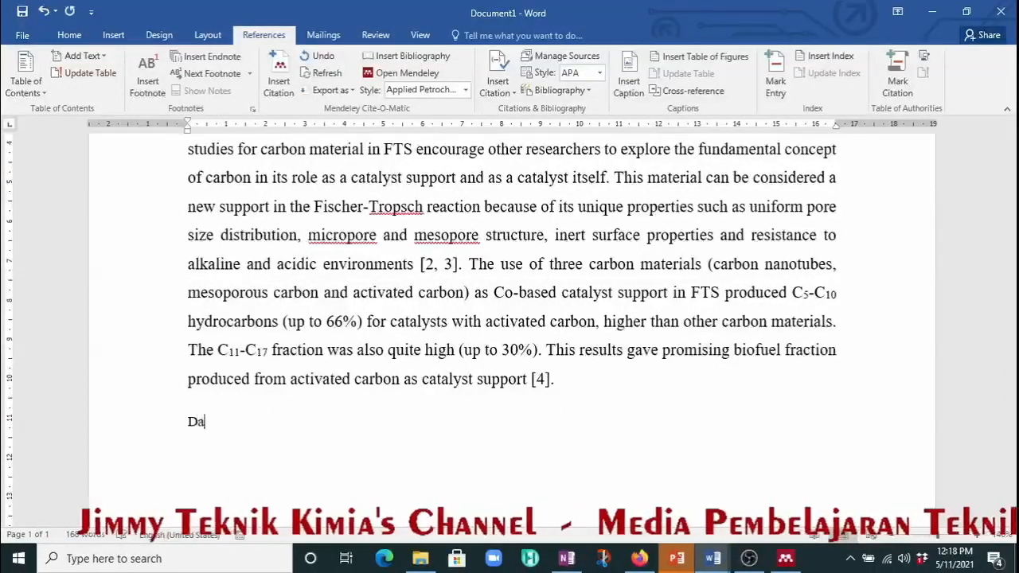
pyautogui.press('BackSpace')
pyautogui.press('BackSpace')
pyautogui.press('BackSpace')
pyautogui.write('Literatu')
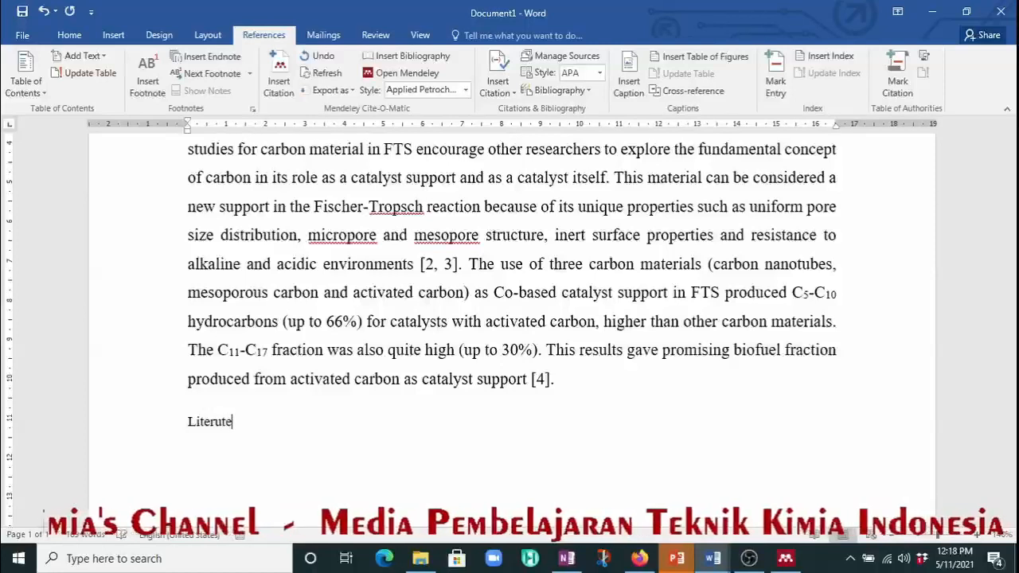
pyautogui.press('BackSpace')
pyautogui.press('BackSpace')
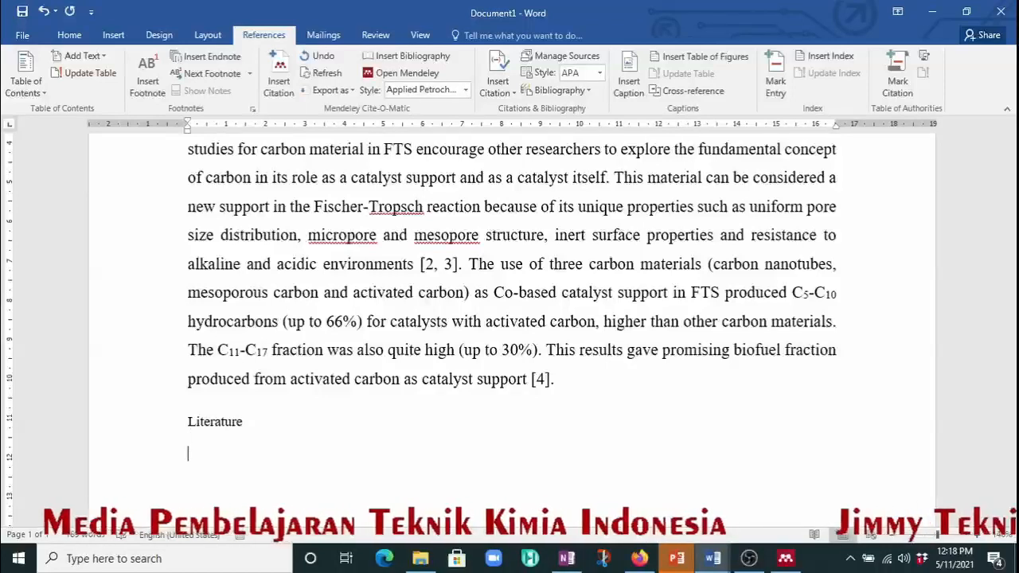
pyautogui.press('Return')
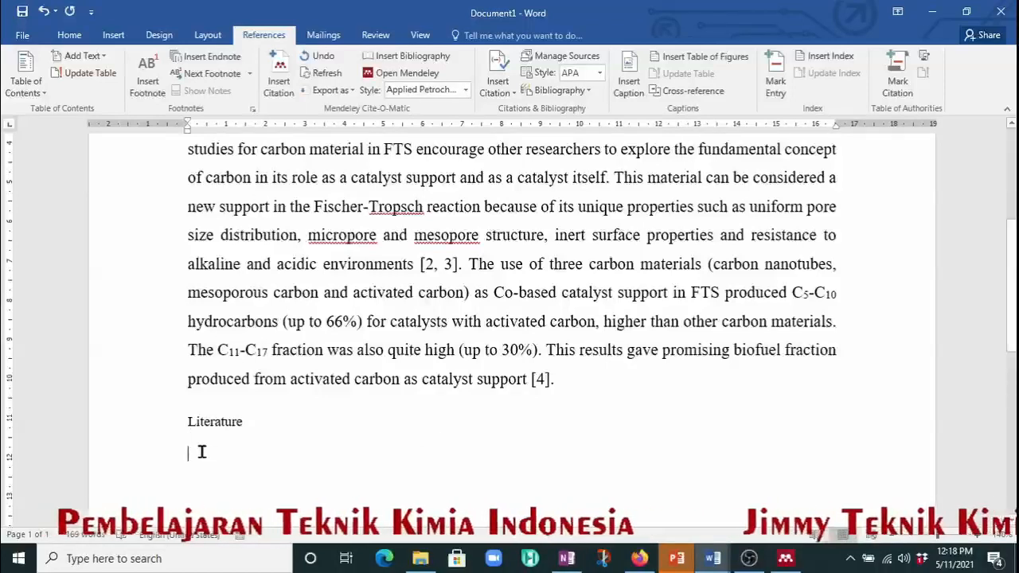
# Step: Insert the Mendeley bibliography on the empty line below the "Literature" heading and review its entries
pyautogui.click(393, 62)
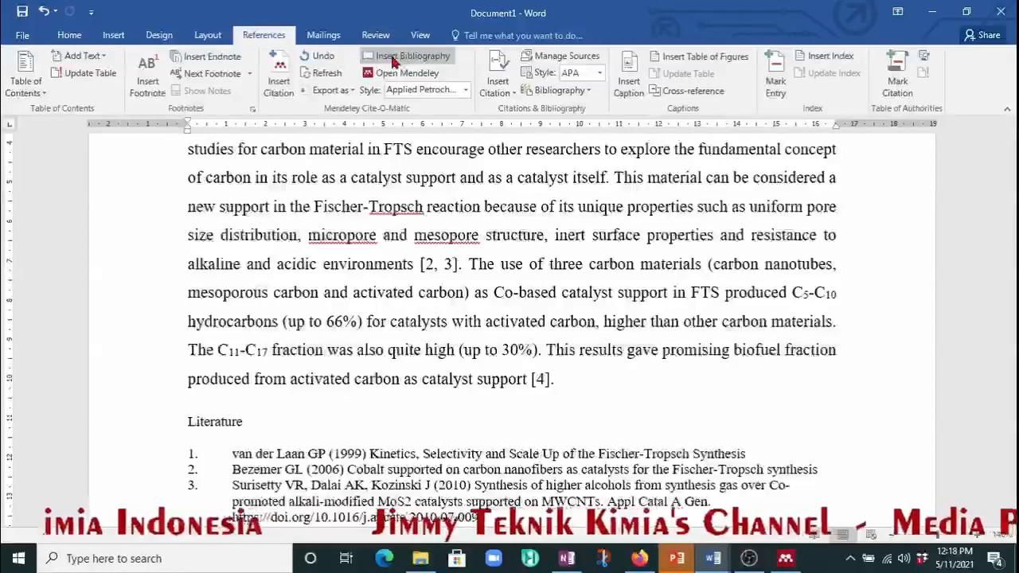
pyautogui.scroll(-3, 414, 428)
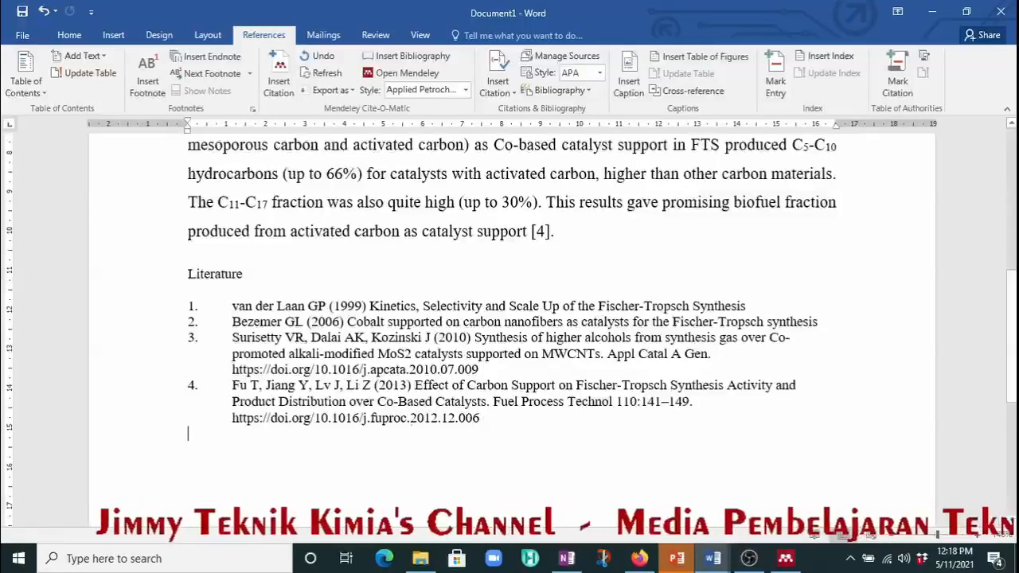
pyautogui.scroll(1, 411, 430)
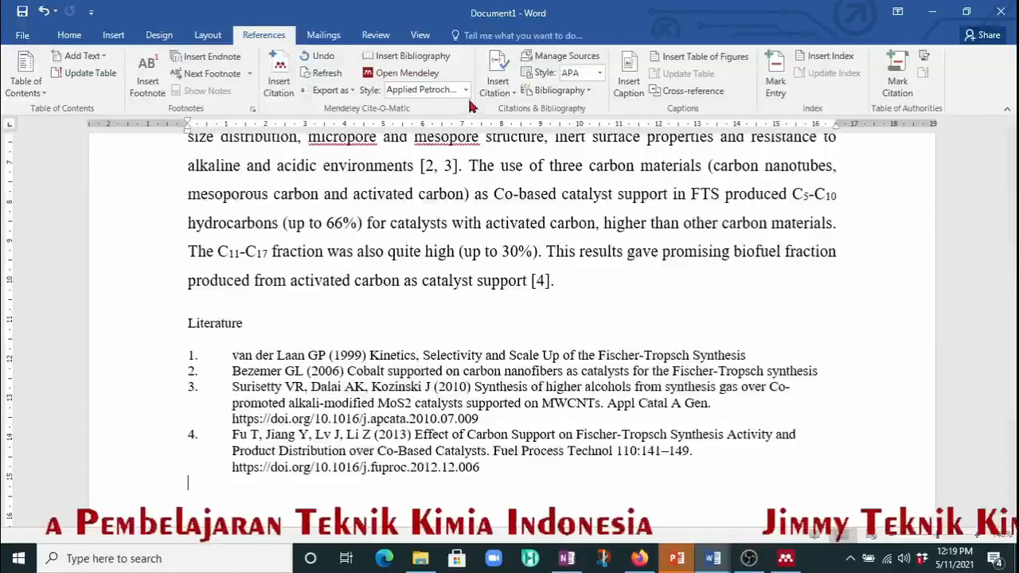
pyautogui.scroll(2, 466, 185)
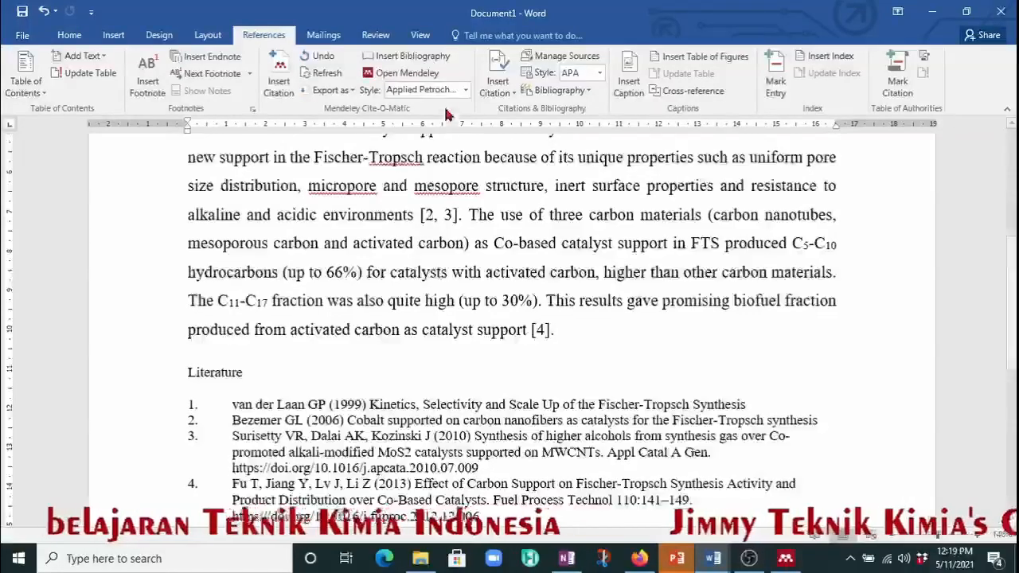
# Step: Try the IEEE and Nature citation styles on the document's Mendeley citations and bibliography
pyautogui.click(467, 91)
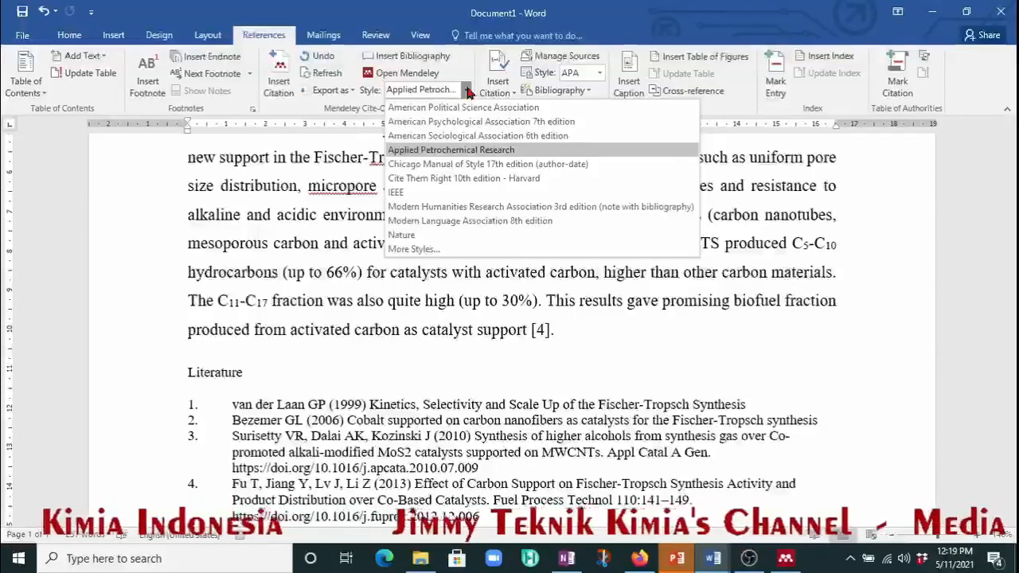
pyautogui.click(442, 192)
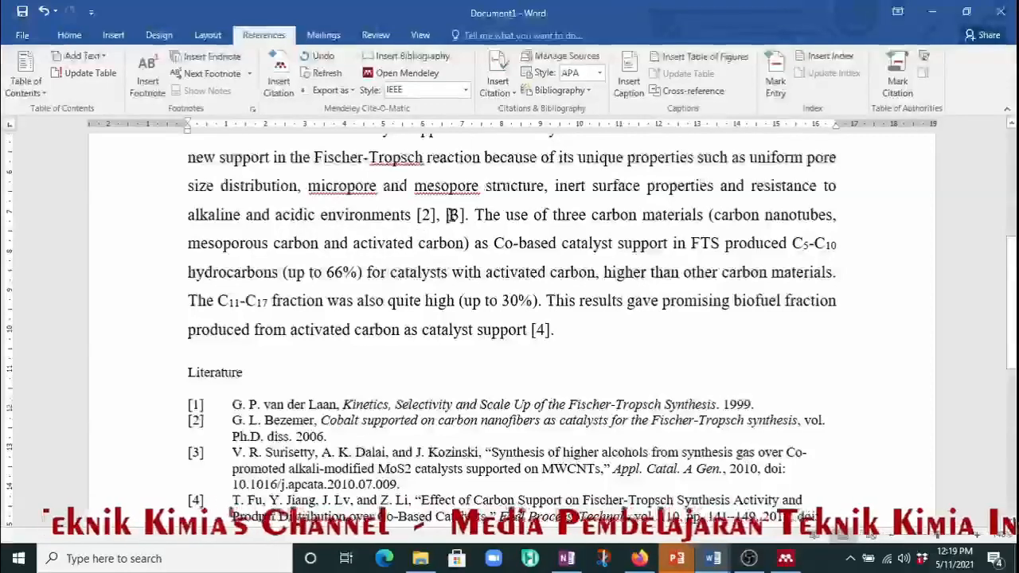
pyautogui.click(466, 91)
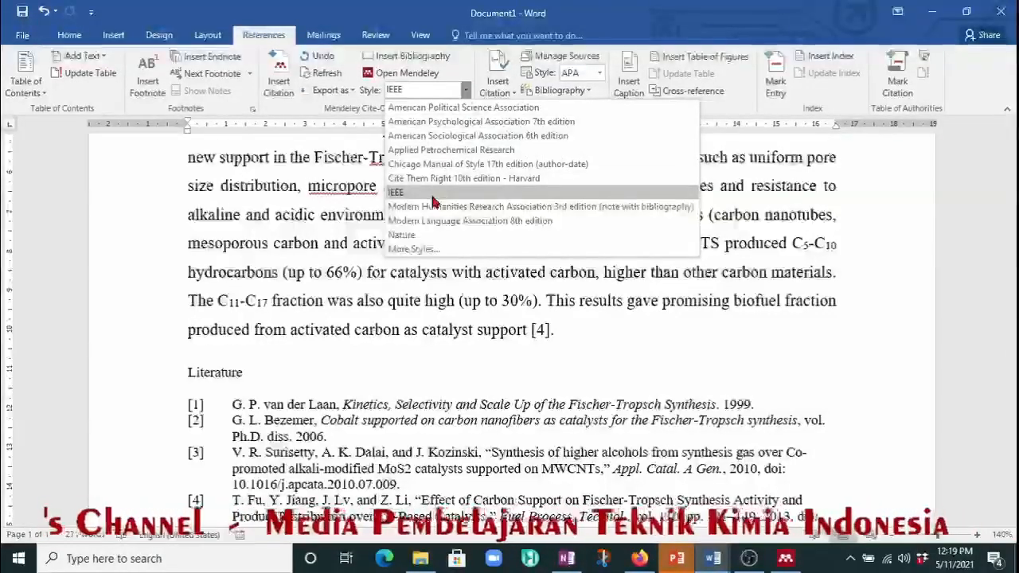
pyautogui.click(419, 235)
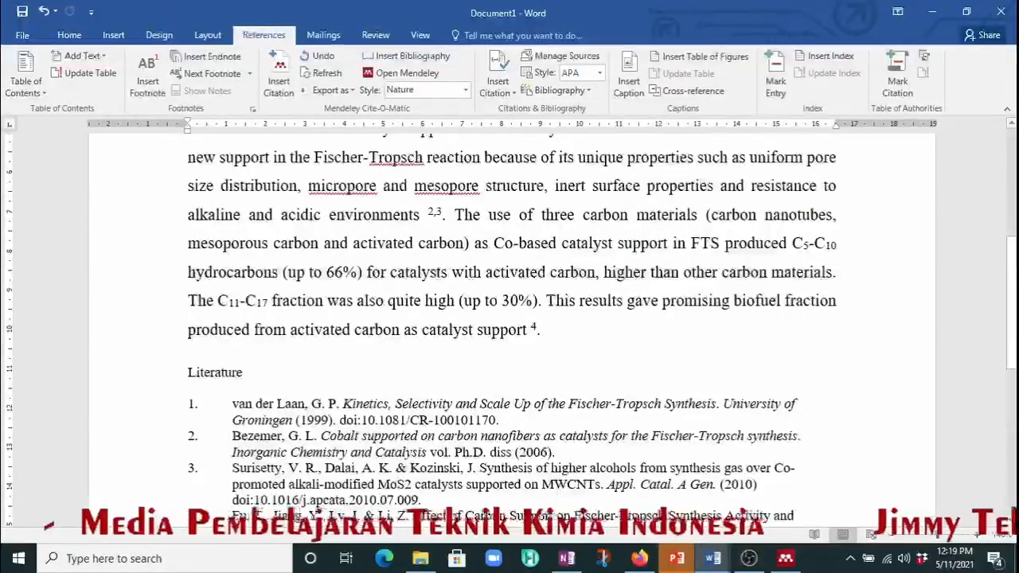
# Step: Set the Mendeley citation style to American Political Science Association and review the reformatted citations and bibliography
pyautogui.click(464, 90)
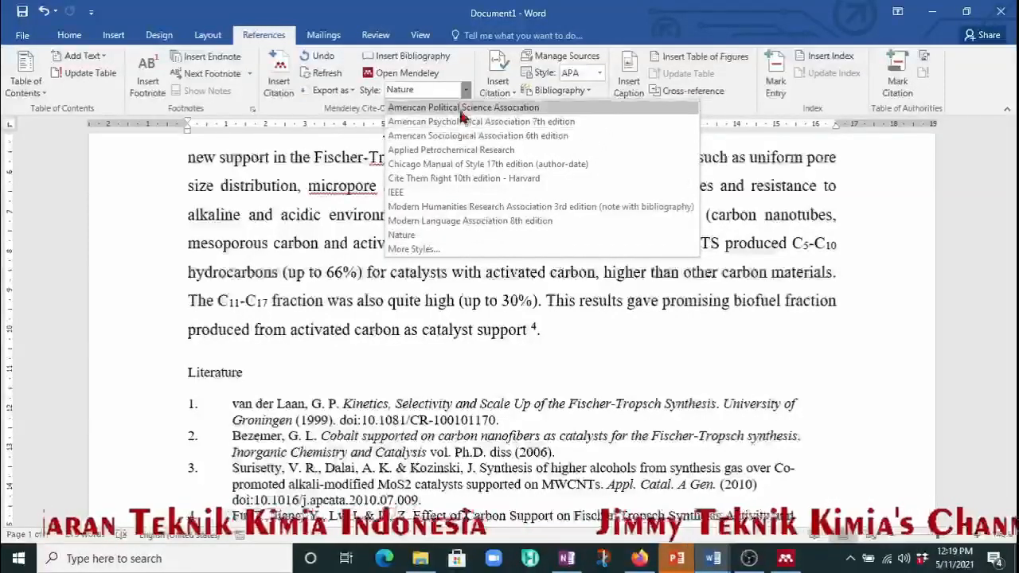
pyautogui.click(460, 109)
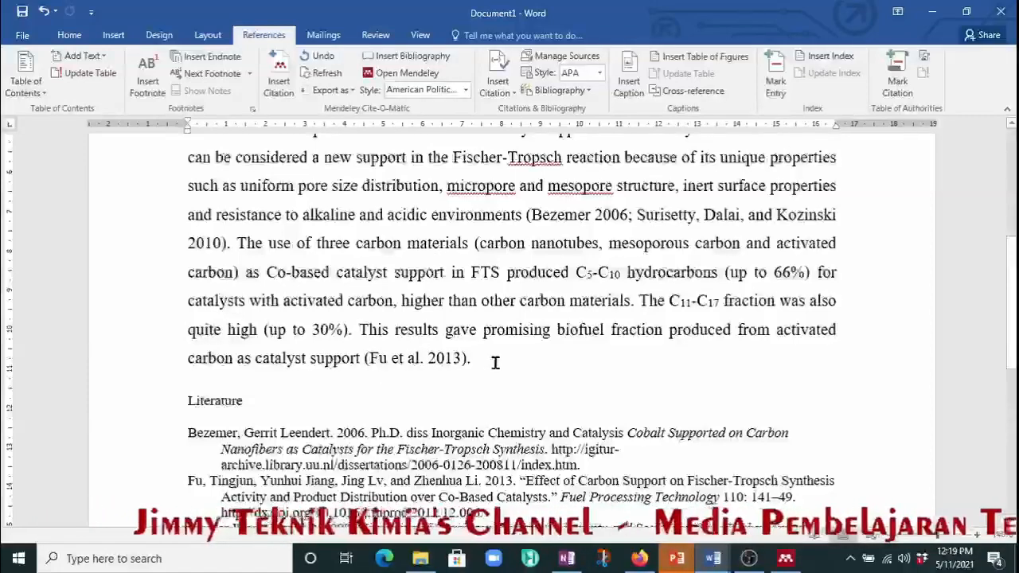
pyautogui.scroll(-1, 495, 364)
pyautogui.scroll(-2, 495, 364)
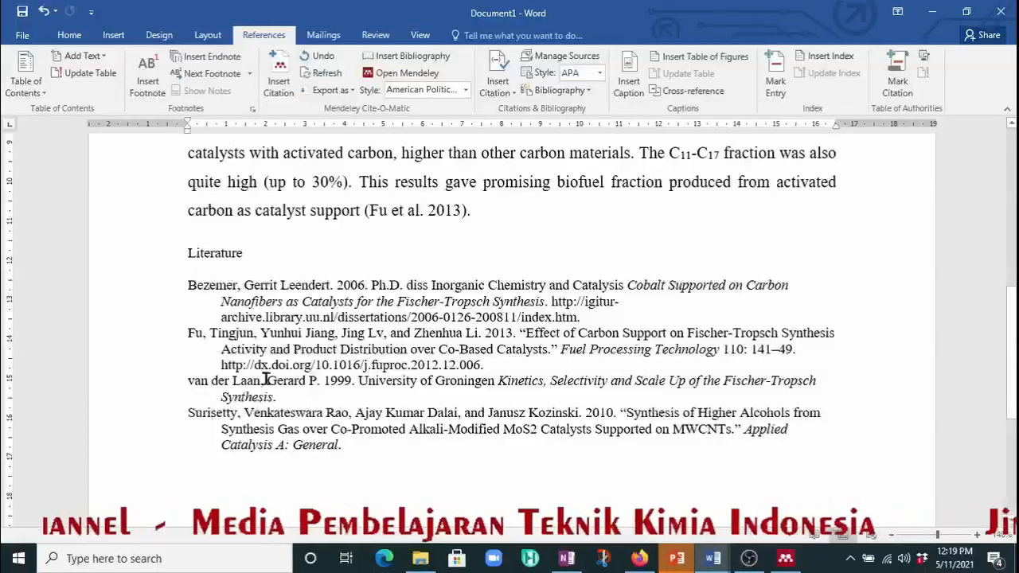
pyautogui.scroll(10, 352, 358)
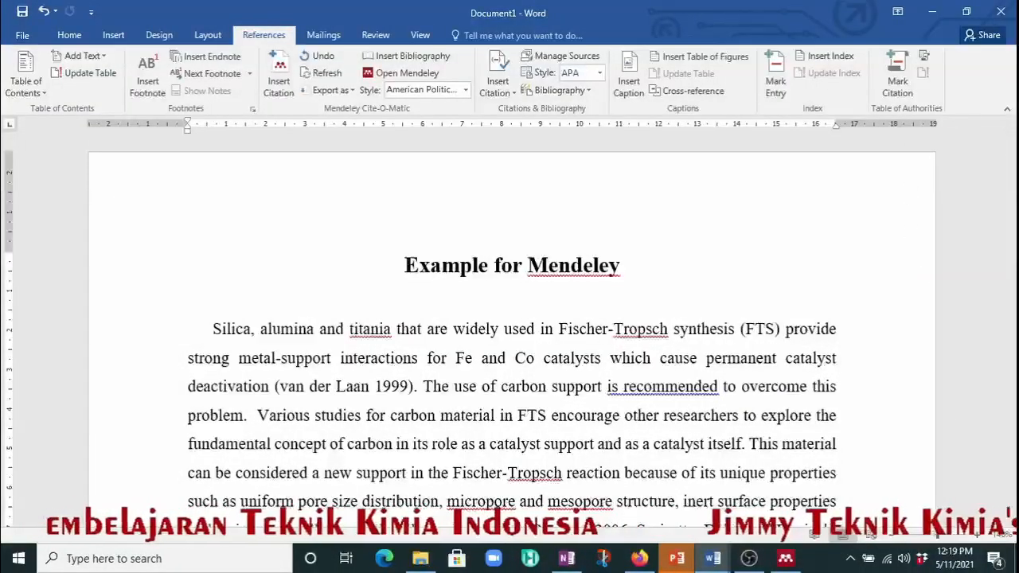
pyautogui.hotkey('alt', 'Tab')
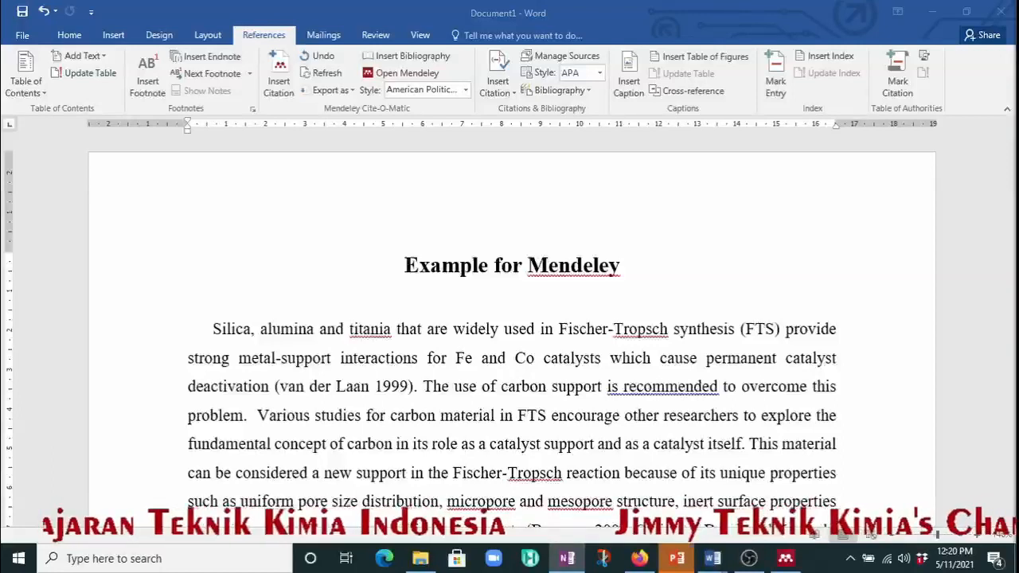